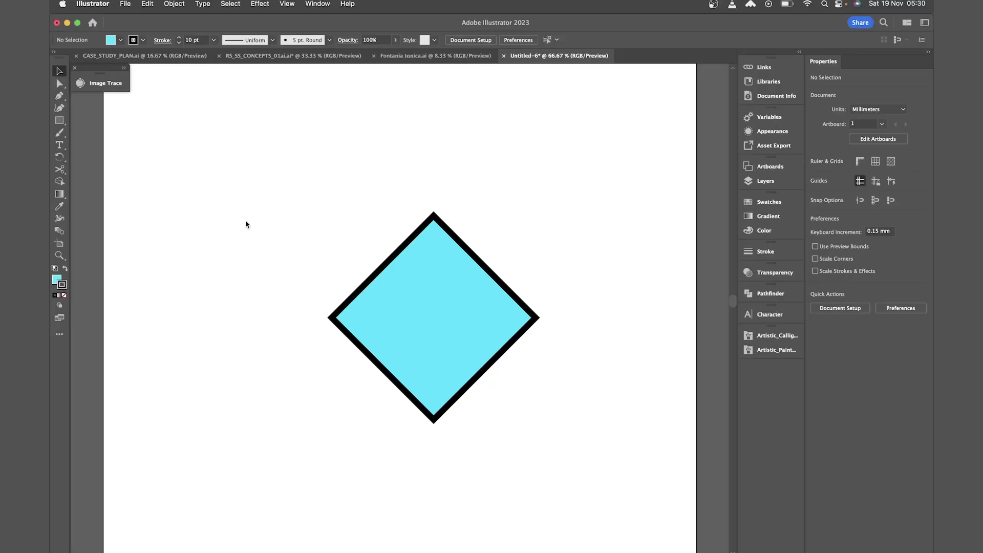
Swap the diamond's fill and stroke, restoring cyan fill with black outline, then deselect it.
{"action": "key", "text": "x"}
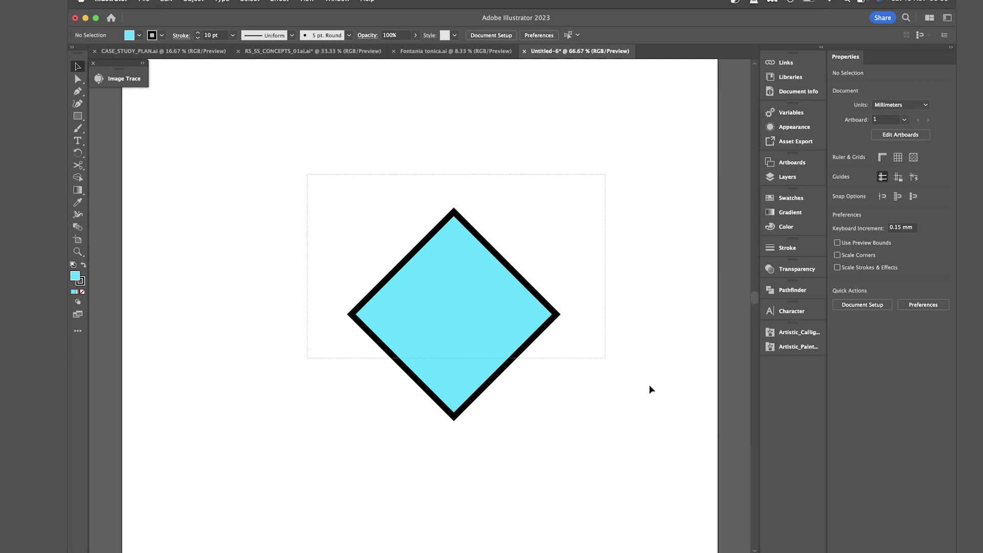
{"action": "key", "text": "super+a"}
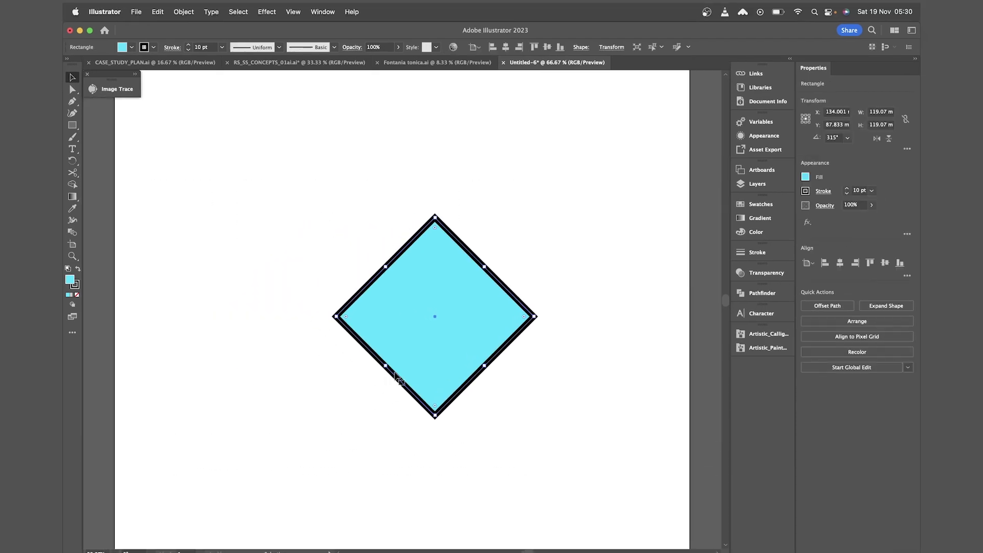
{"action": "key", "text": "shift+x"}
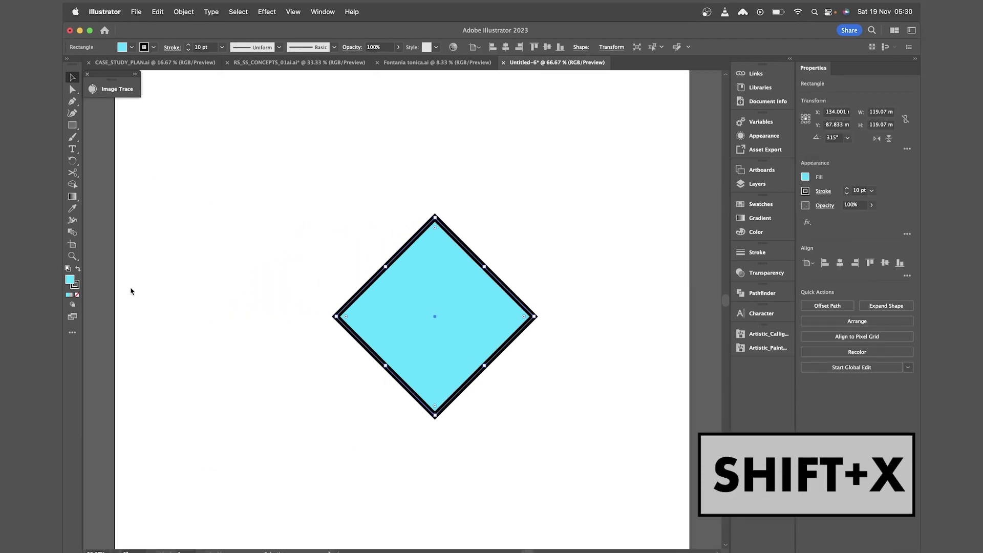
{"action": "key", "text": "shift+x"}
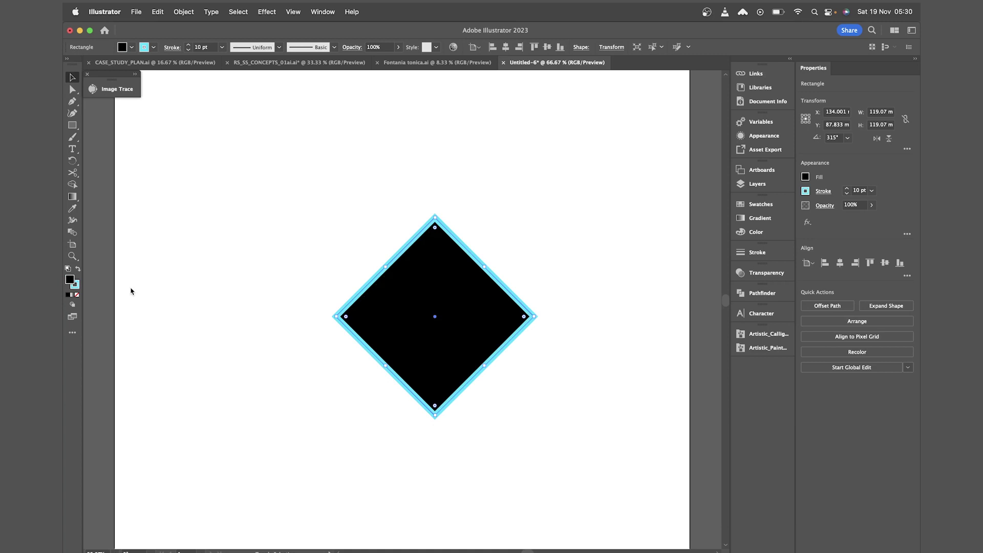
{"action": "key", "text": "shift+x"}
{"action": "key", "text": "shift+x"}
{"action": "key", "text": "shift+x"}
{"action": "left_click", "coordinate": [206, 292]}
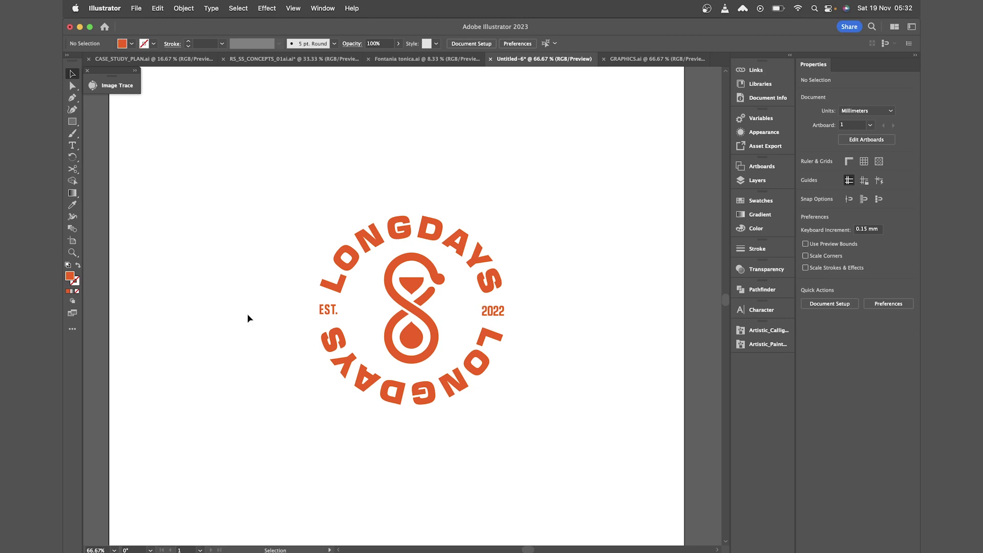
Select the badge's bottom LONGDAYS path lettering with Direct Selection and bring up the Type menu.
{"action": "key", "text": "a"}
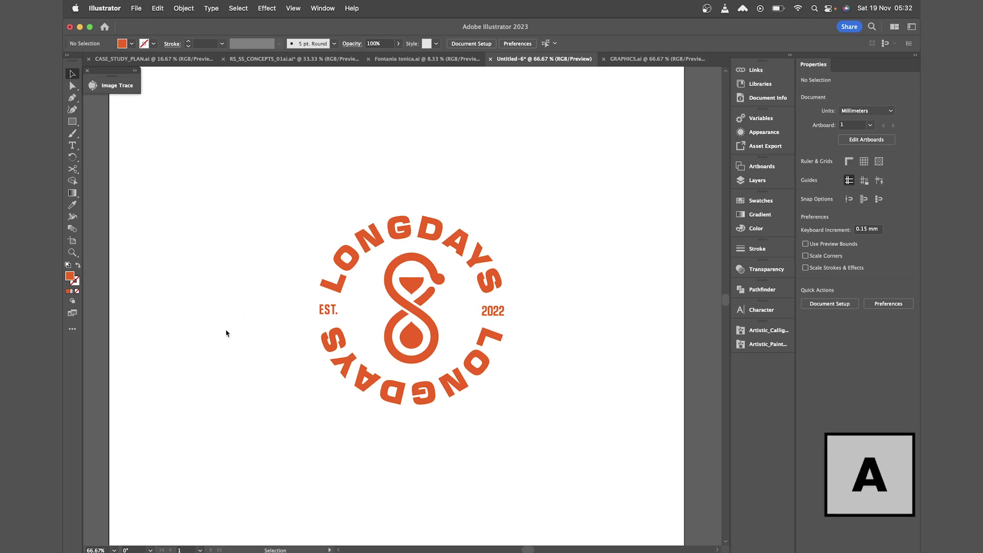
{"action": "left_click", "coordinate": [343, 361]}
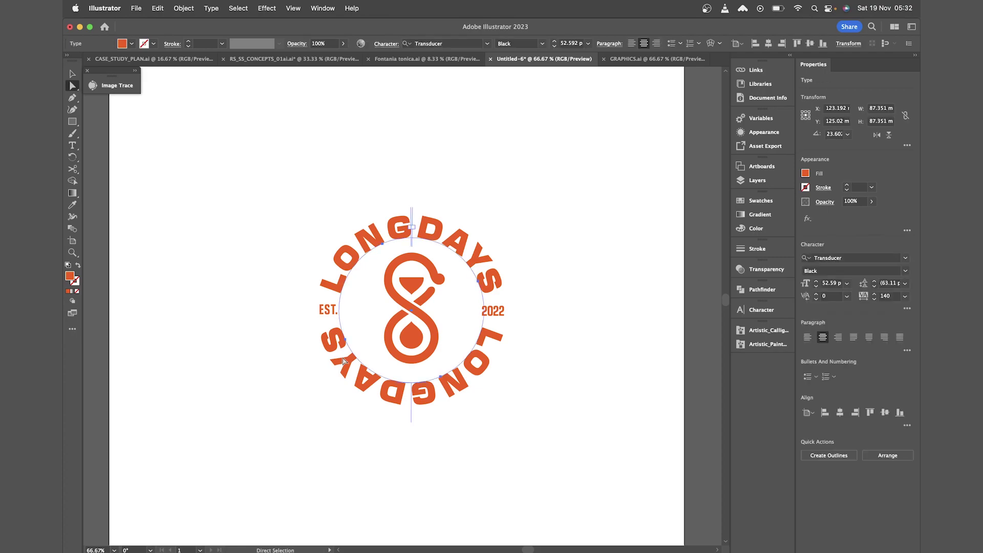
{"action": "left_click", "coordinate": [211, 8]}
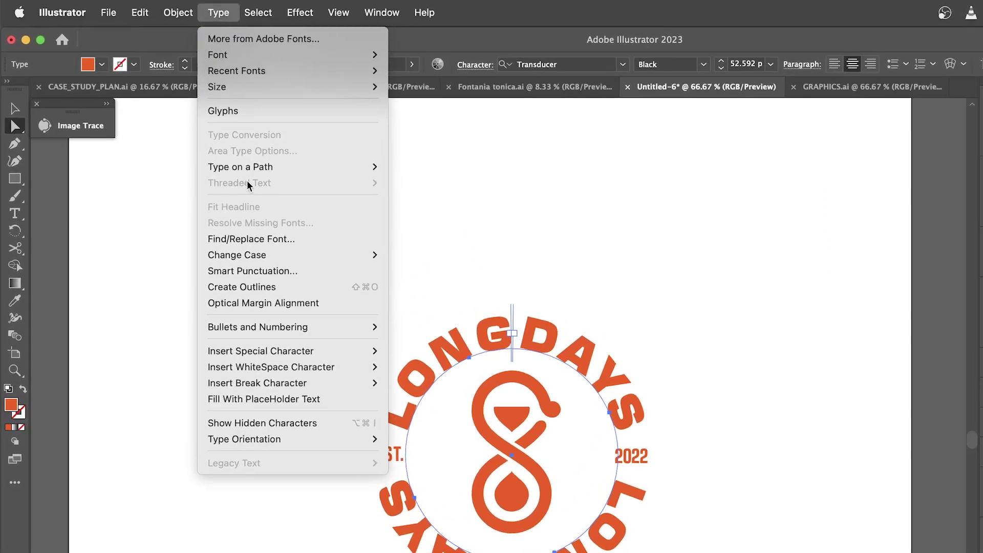
In Type on a Path Options, flip the bottom LONGDAYS and align it to Ascender.
{"action": "mouse_move", "coordinate": [284, 165]}
{"action": "left_click", "coordinate": [483, 254]}
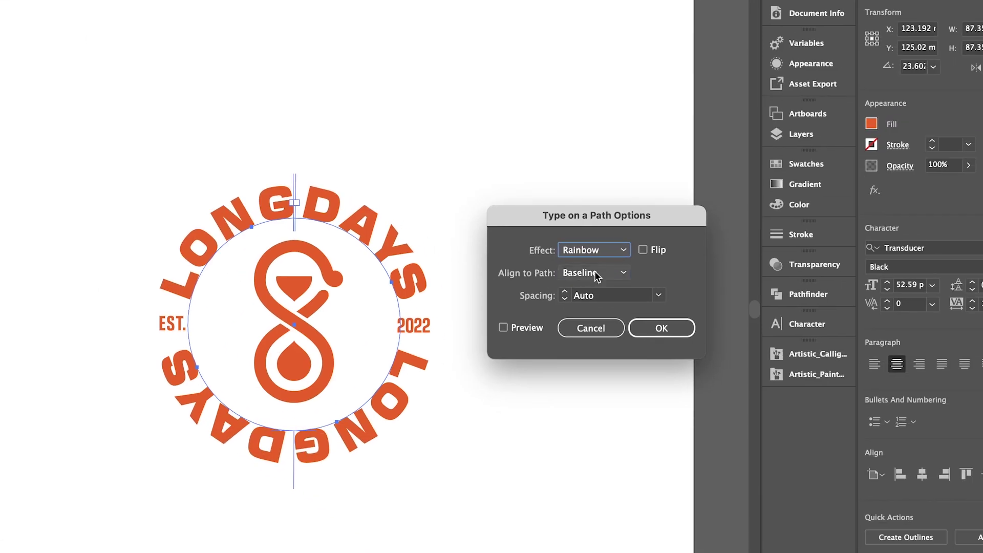
{"action": "left_click", "coordinate": [643, 249]}
{"action": "left_click", "coordinate": [518, 330]}
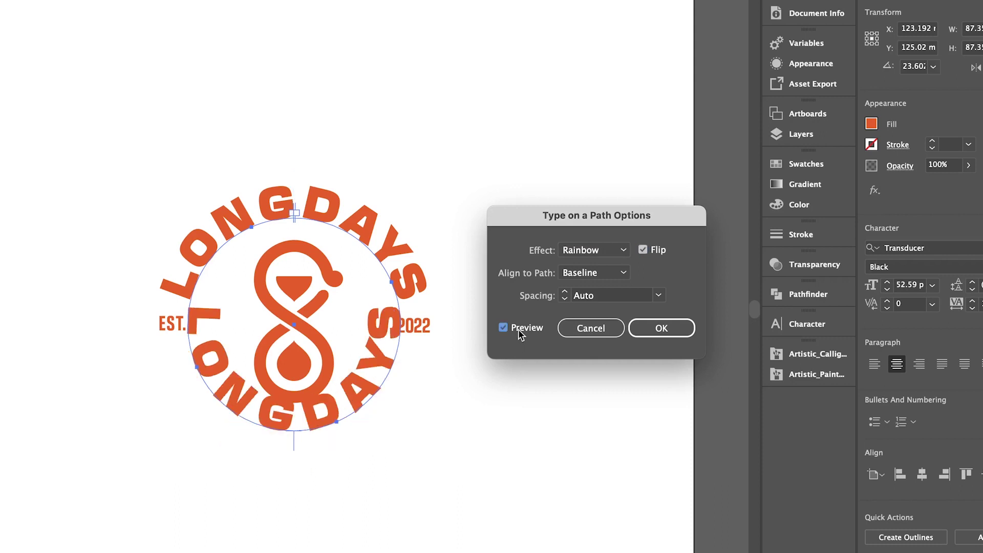
{"action": "left_click", "coordinate": [622, 275]}
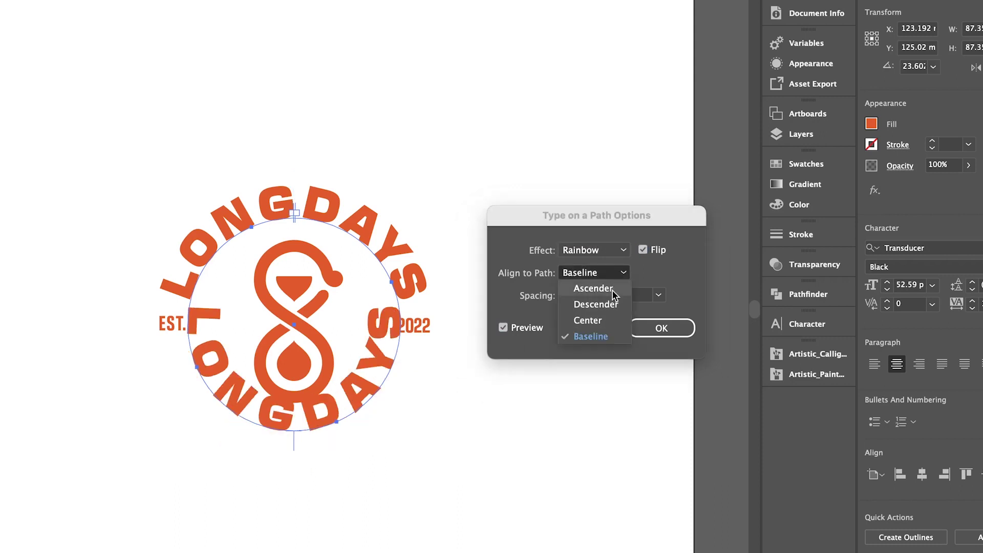
{"action": "left_click", "coordinate": [613, 288]}
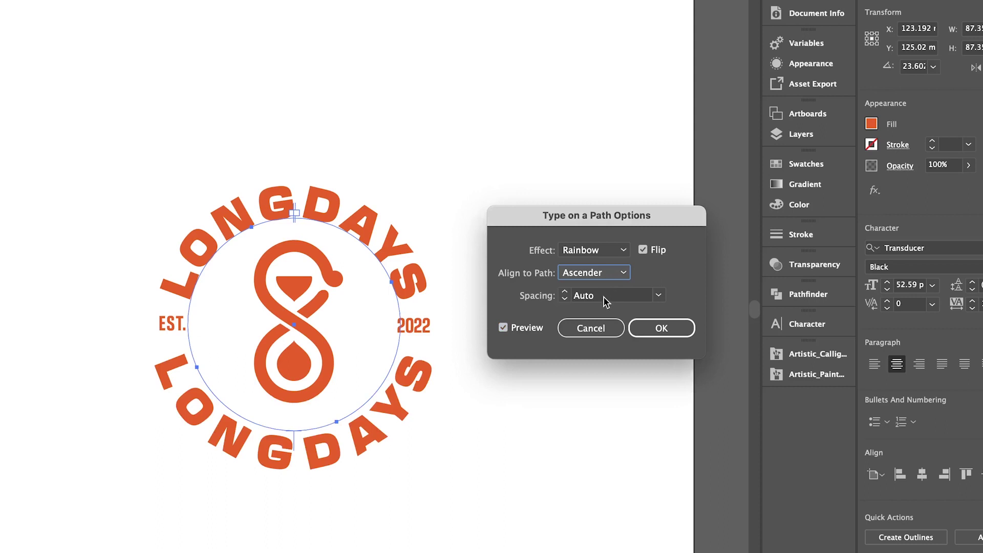
{"action": "left_click", "coordinate": [652, 327]}
Select the bottom LONGDAYS lettering, try resizing it, and undo the resize.
{"action": "left_click", "coordinate": [574, 337]}
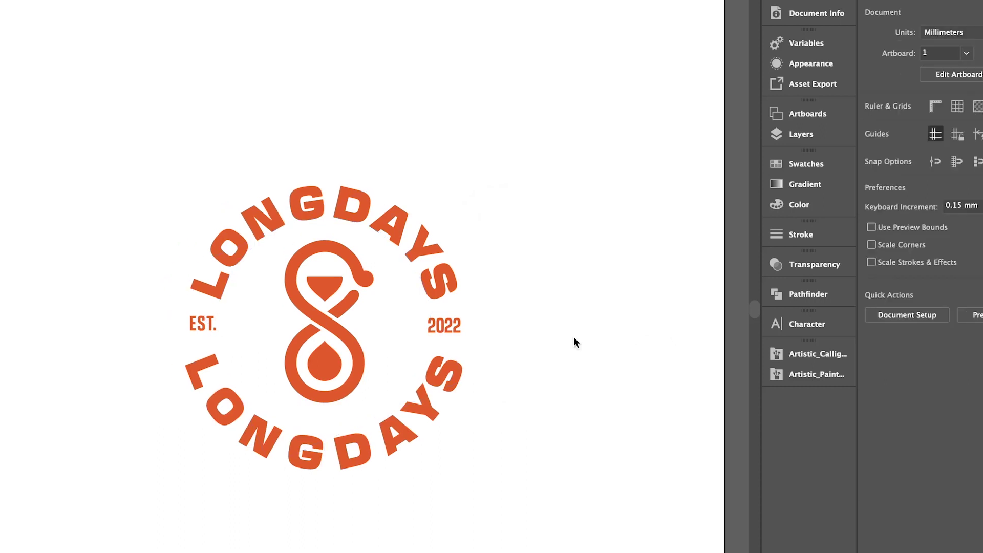
{"action": "left_click", "coordinate": [456, 389]}
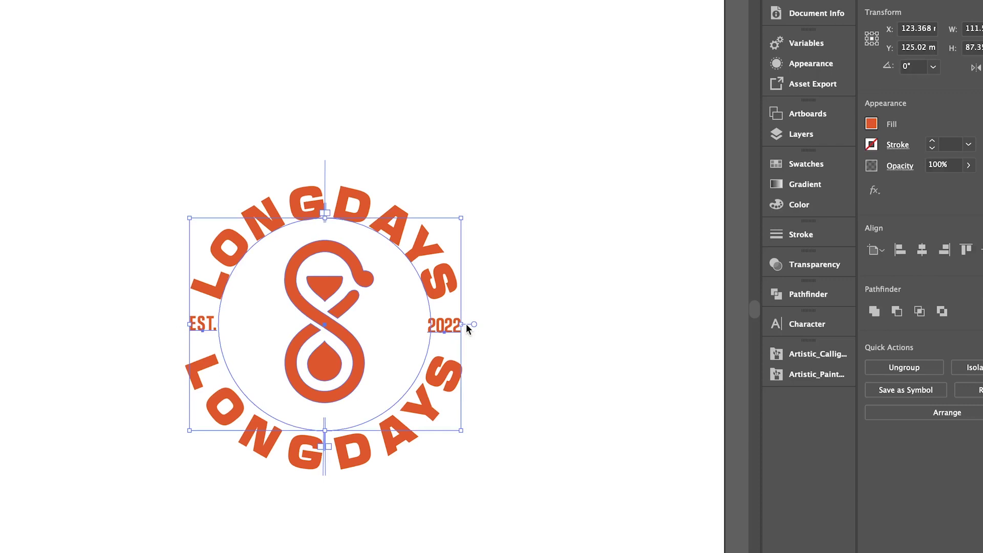
{"action": "left_click", "coordinate": [456, 388]}
{"action": "left_click", "coordinate": [457, 389]}
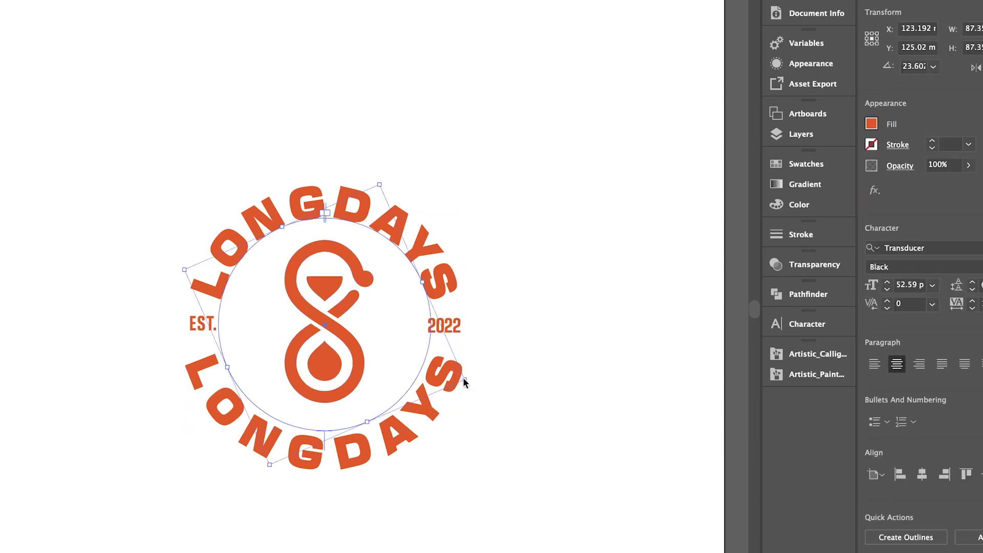
{"action": "left_click_drag", "start_coordinate": [464, 379], "coordinate": [456, 375]}
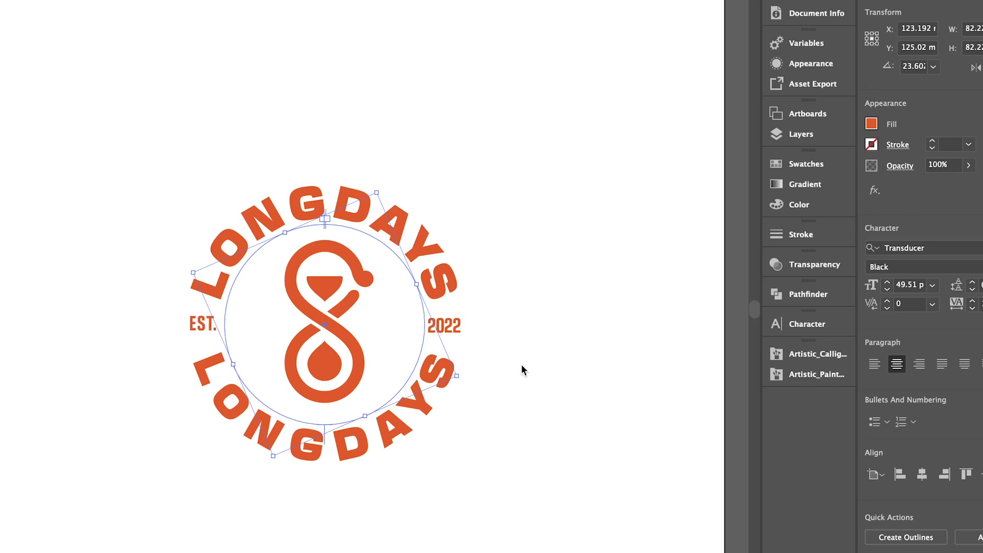
{"action": "key", "text": "ctrl+z"}
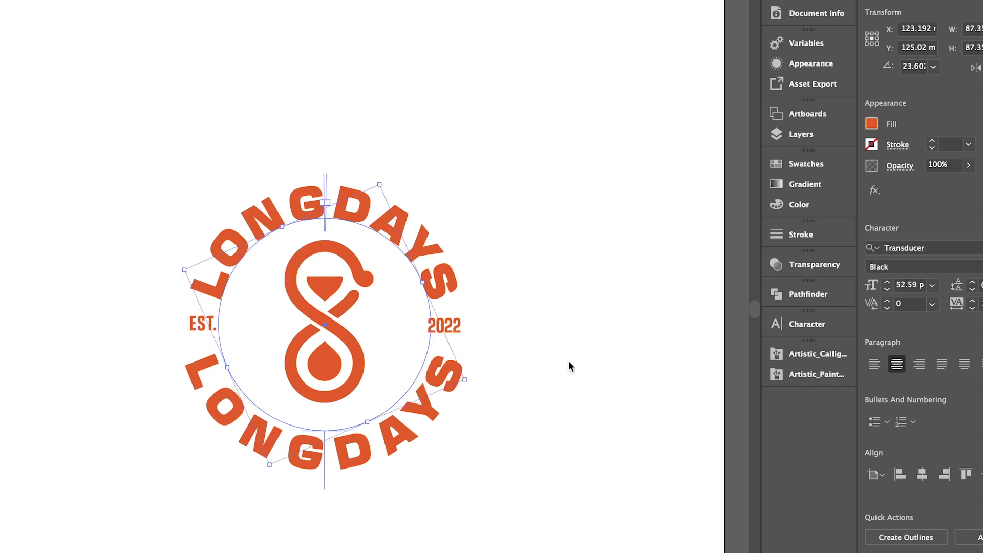
In the Character panel, give the lettering a 7 pt baseline shift and tracking 160.
{"action": "left_click", "coordinate": [793, 326]}
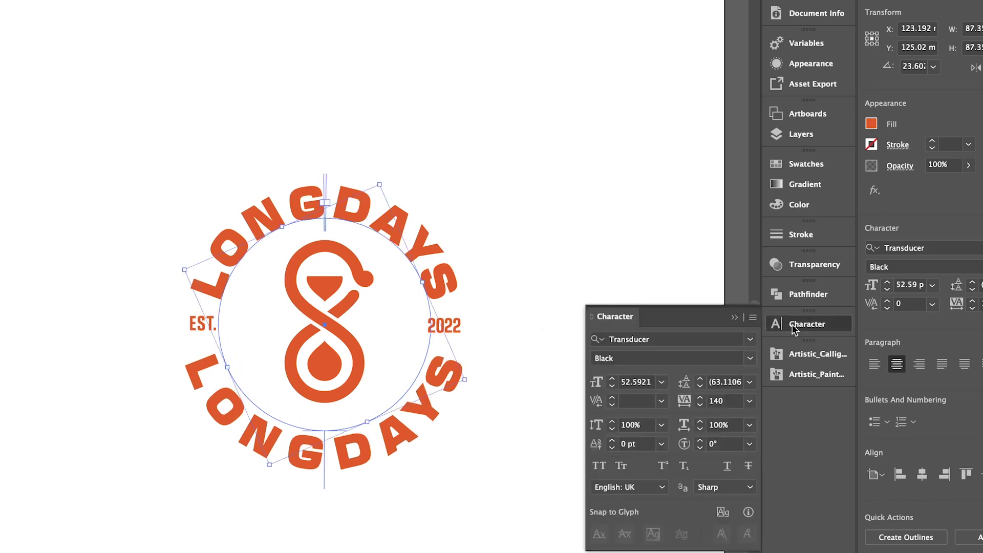
{"action": "left_click", "coordinate": [612, 439]}
{"action": "left_click", "coordinate": [613, 439]}
{"action": "left_click", "coordinate": [612, 440]}
{"action": "left_click", "coordinate": [613, 440]}
{"action": "left_click", "coordinate": [612, 440]}
{"action": "left_click", "coordinate": [612, 440]}
{"action": "left_click", "coordinate": [612, 440]}
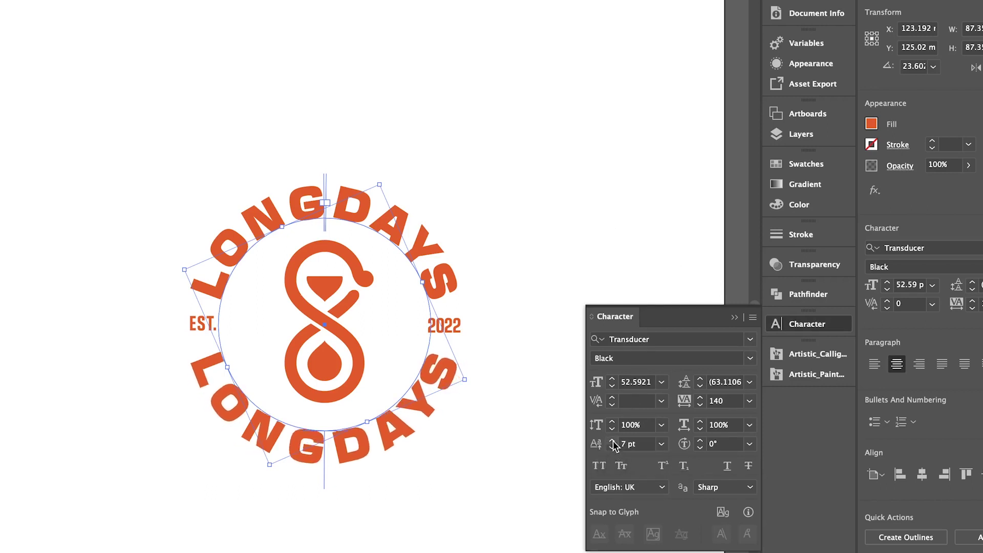
{"action": "key", "text": "alt+Right"}
{"action": "left_click", "coordinate": [687, 63]}
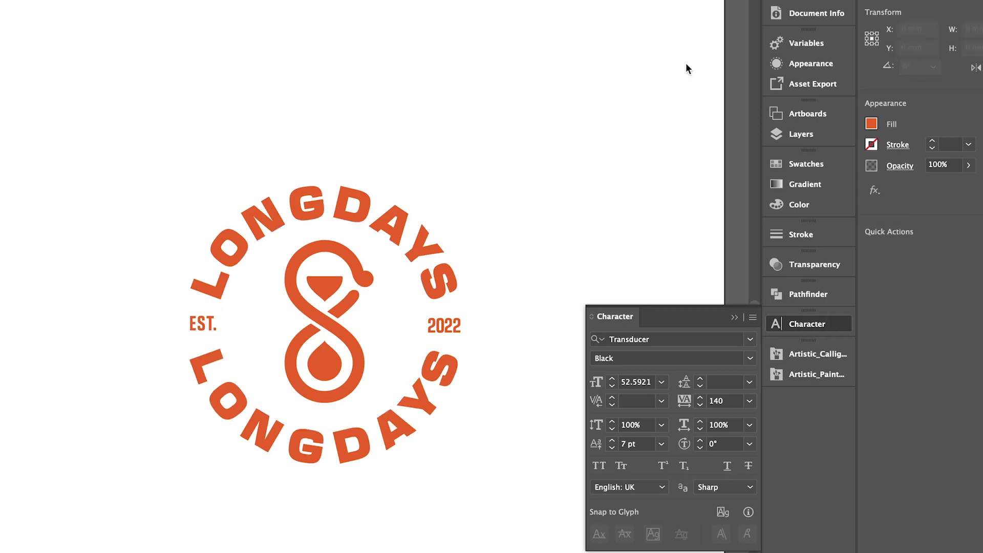
{"action": "left_click", "coordinate": [426, 393]}
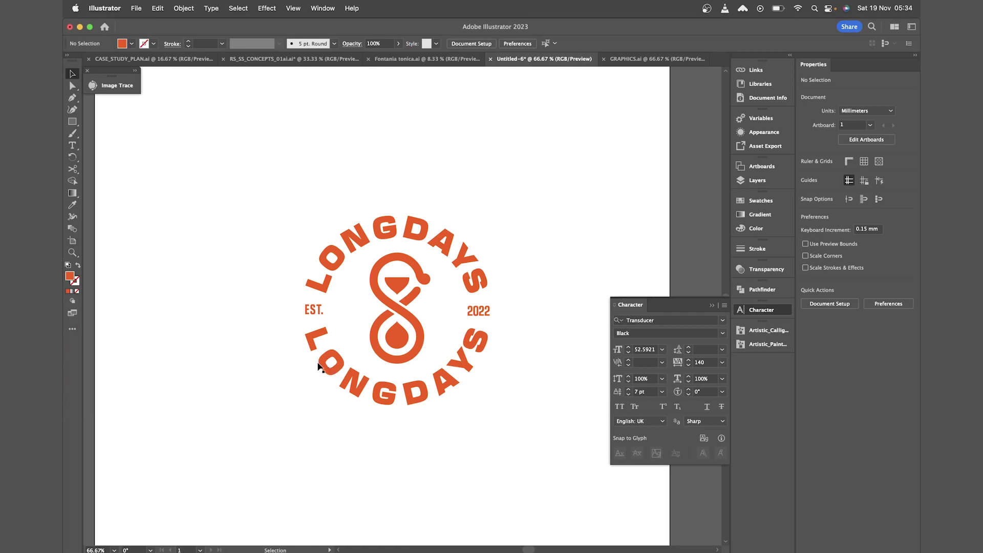
{"action": "key", "text": "a"}
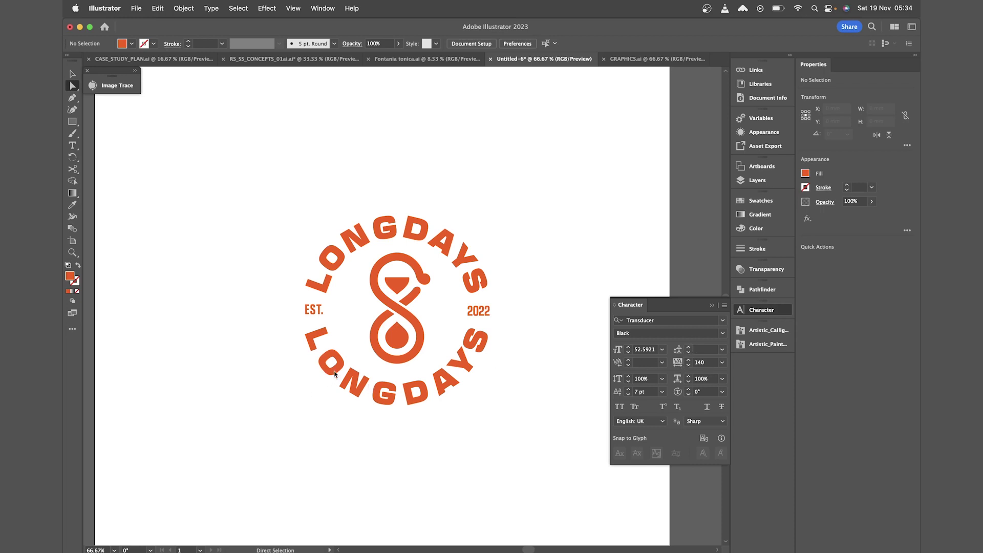
At 100% zoom, kern individual letter pairs in the bottom arc text, including beside the G.
{"action": "key", "text": "super+equal"}
{"action": "key", "text": "t"}
{"action": "left_click", "coordinate": [444, 439]}
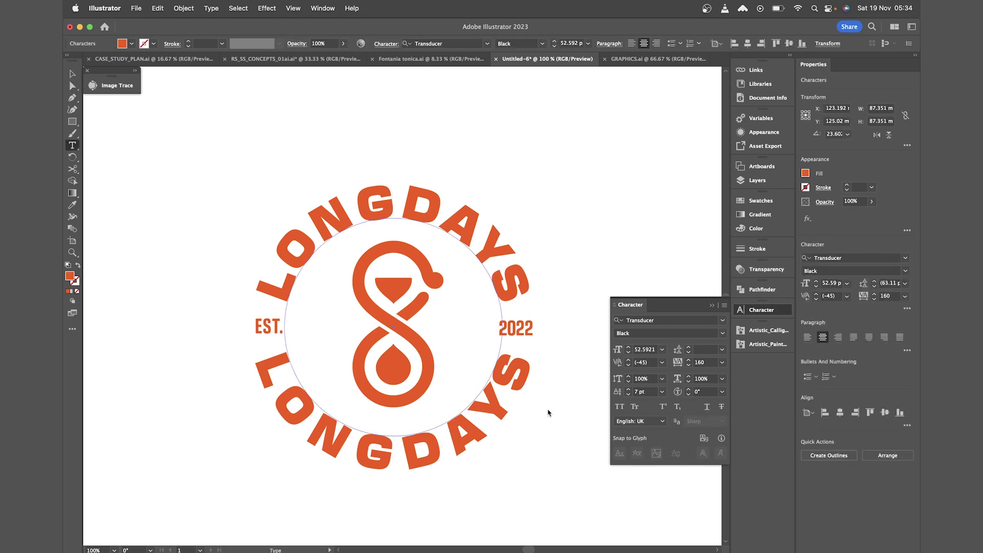
{"action": "scroll", "coordinate": [549, 413], "scroll_direction": "left", "scroll_amount": 1}
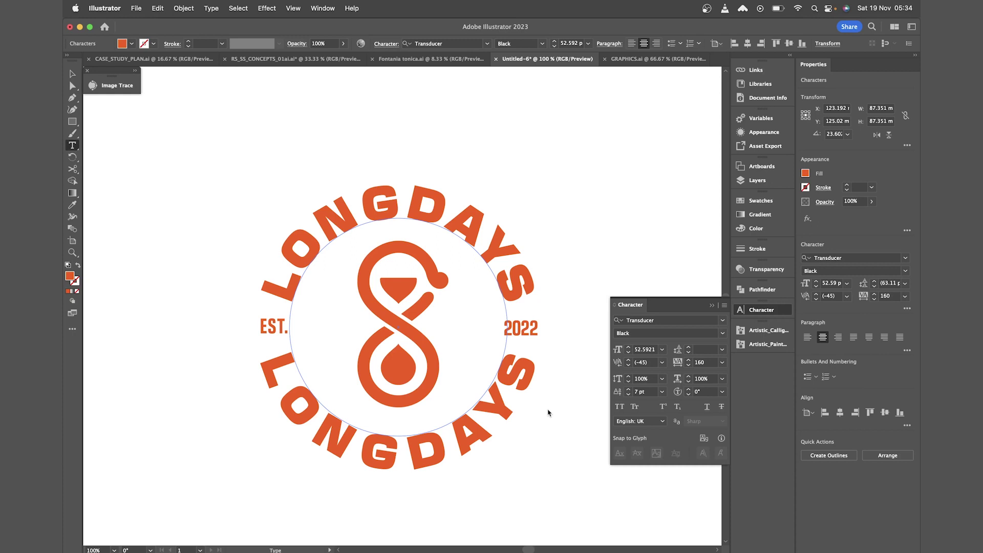
{"action": "key", "text": "alt+Right"}
{"action": "key", "text": "alt+Right"}
{"action": "key", "text": "alt+Right"}
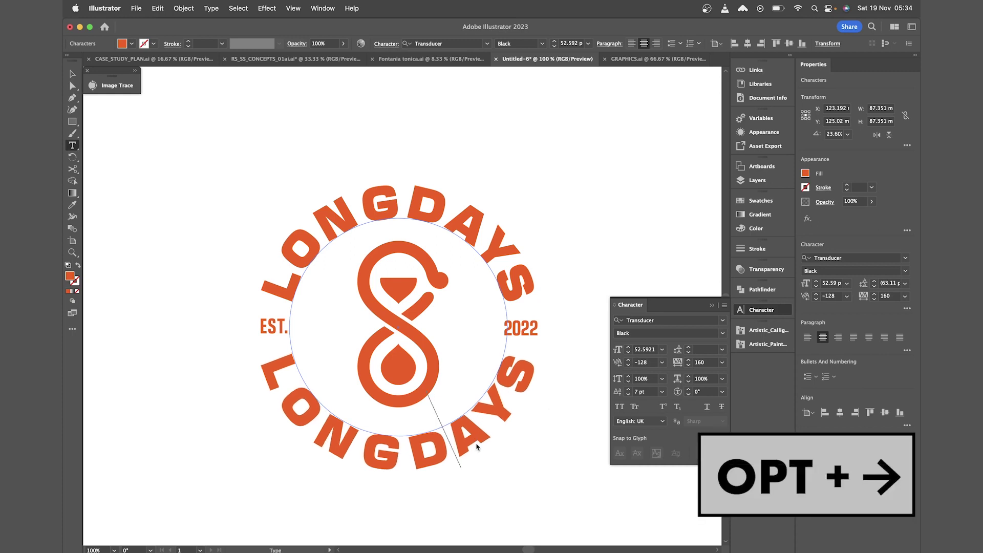
{"action": "key", "text": "Escape"}
{"action": "key", "text": "space"}
{"action": "key", "text": "Right"}
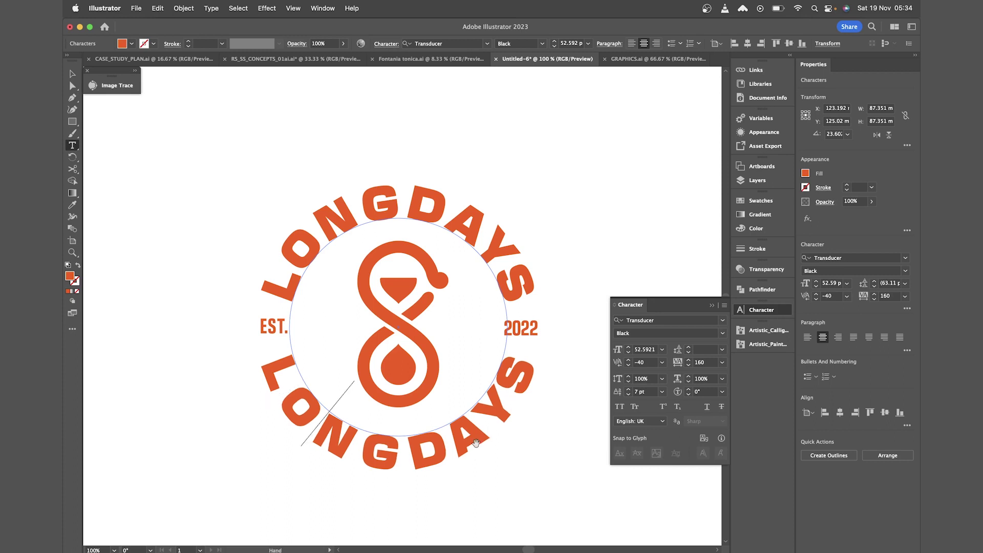
{"action": "key", "text": "Right"}
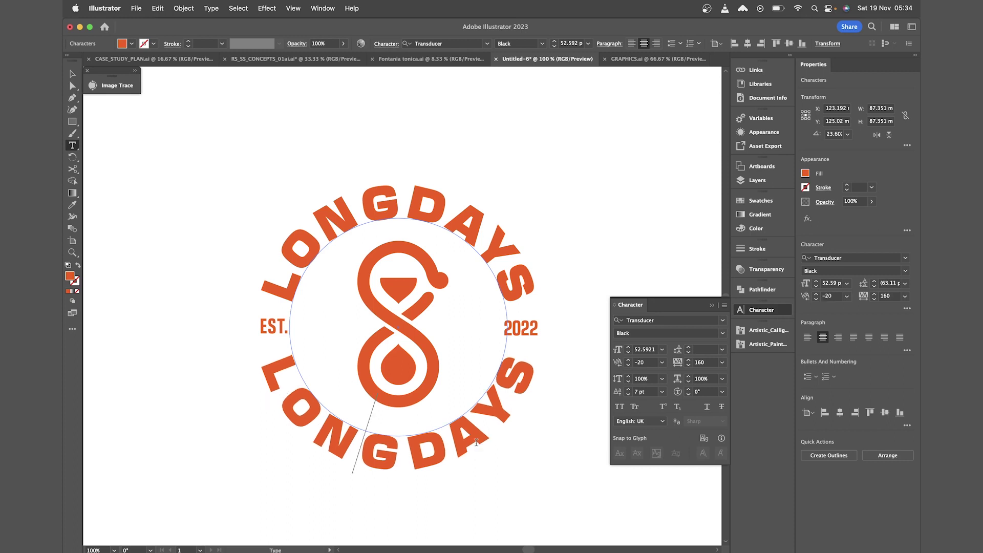
Select all of the bottom LONGDAYS text, return its tracking to 160, and deselect.
{"action": "left_click_drag", "start_coordinate": [512, 374], "coordinate": [254, 374]}
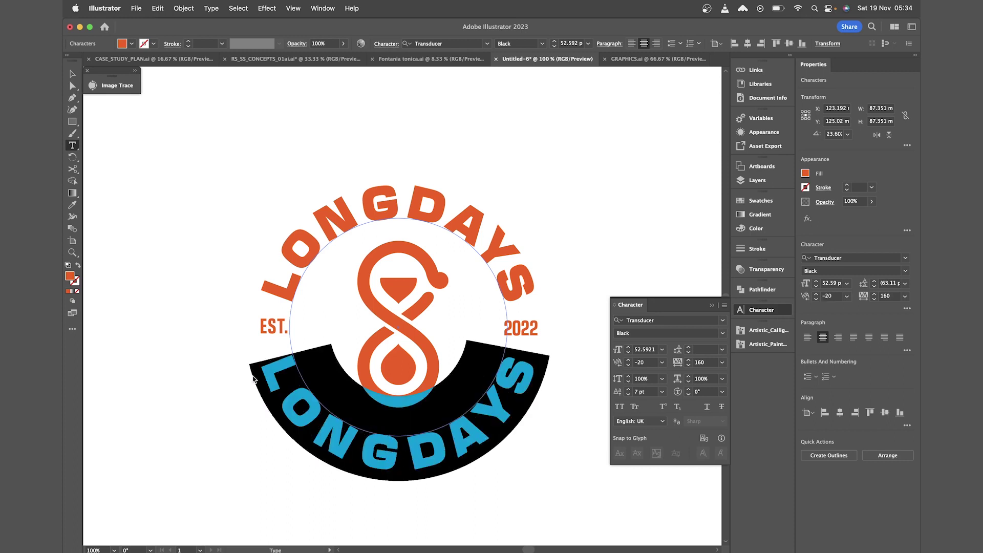
{"action": "key", "text": "alt+Right"}
{"action": "key", "text": "alt+Left"}
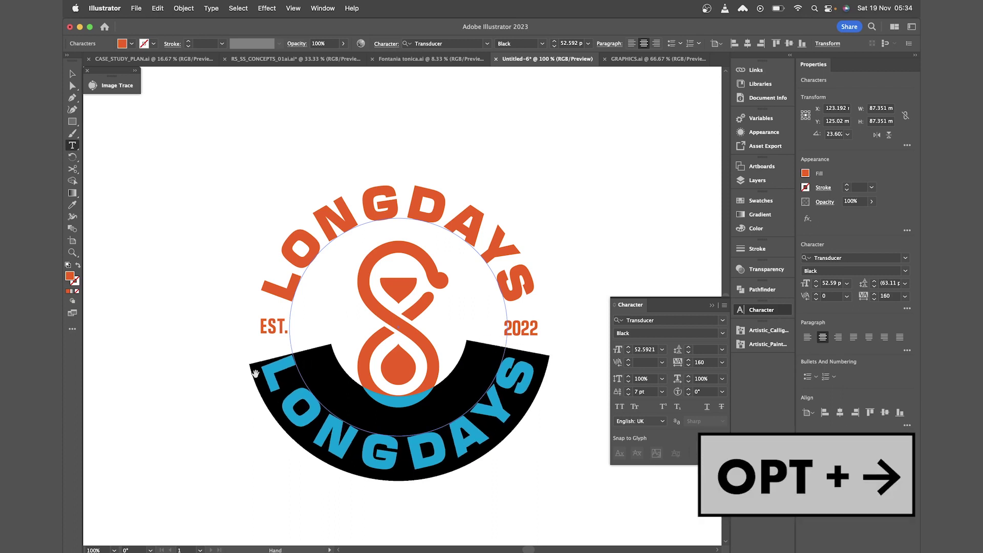
{"action": "left_click", "coordinate": [408, 463]}
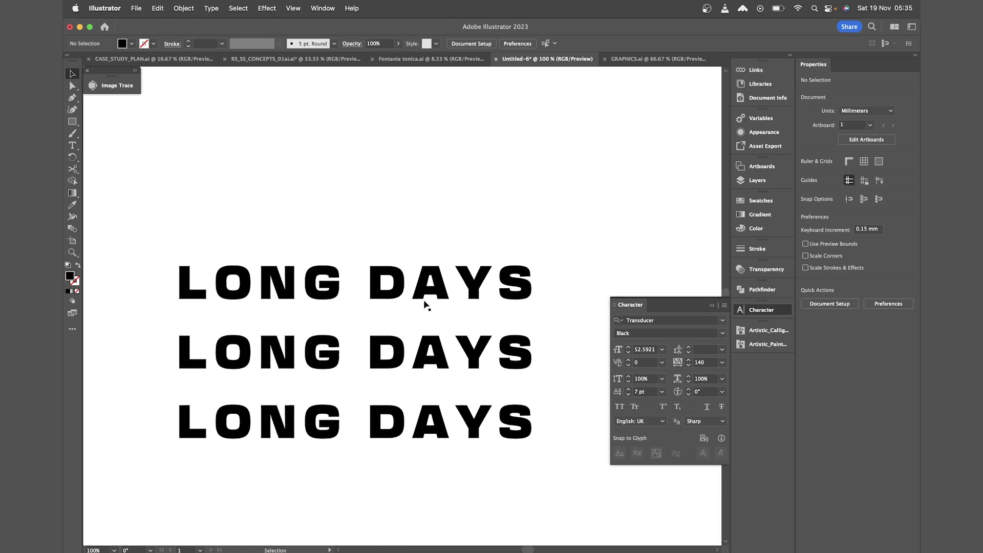
{"action": "left_click", "coordinate": [437, 273]}
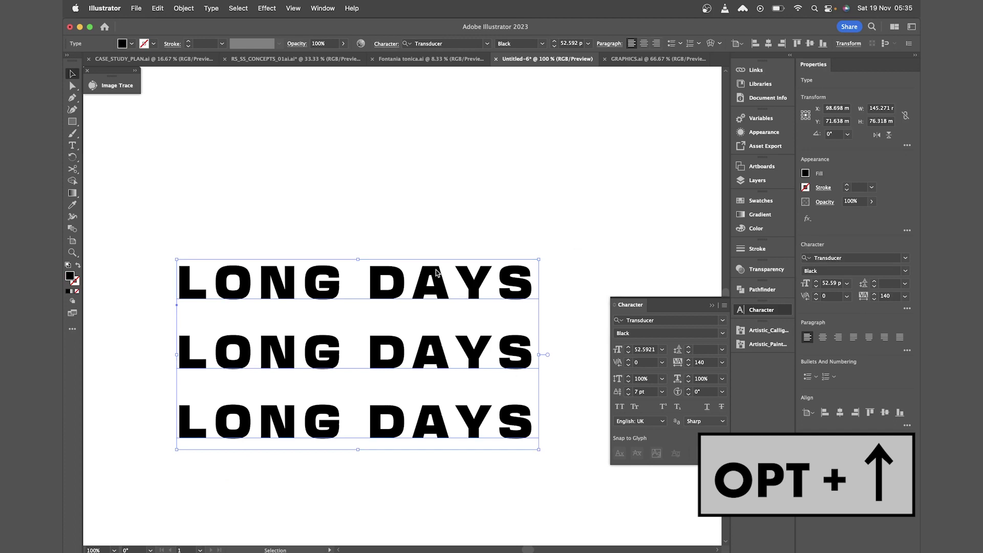
{"action": "key", "text": "alt+Up"}
{"action": "key", "text": "alt+Up"}
{"action": "key", "text": "alt+Up"}
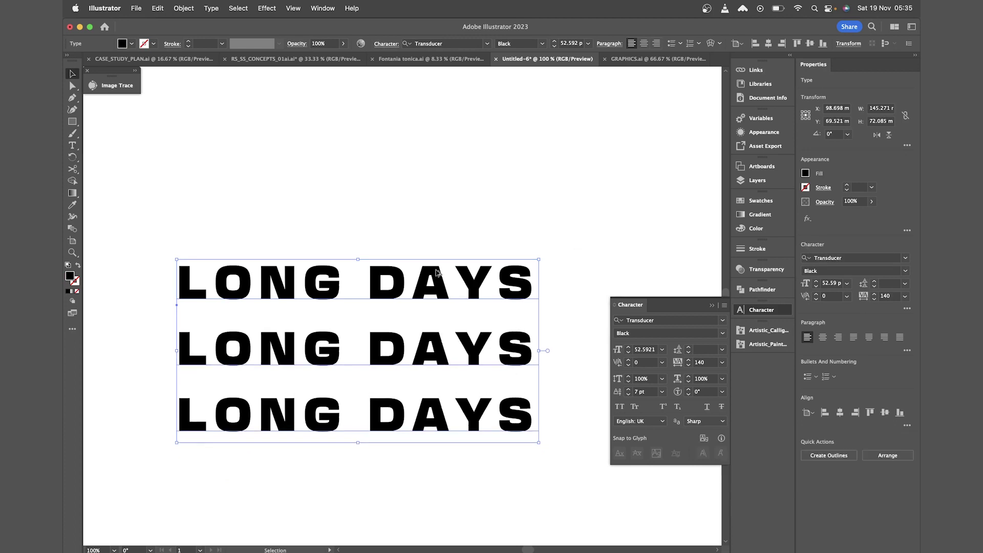
{"action": "key", "text": "alt+Down"}
{"action": "key", "text": "alt+Down"}
{"action": "key", "text": "alt+Down"}
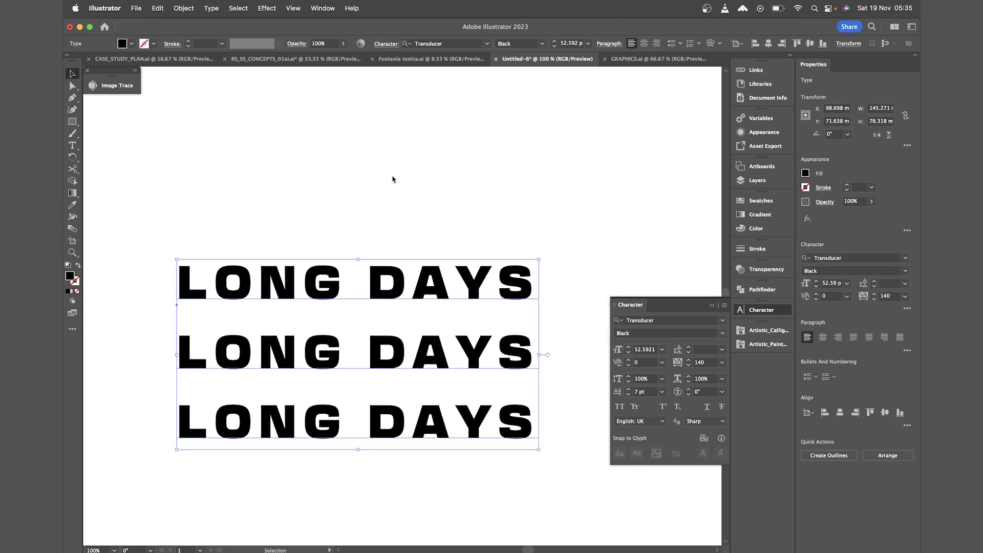
{"action": "left_click", "coordinate": [394, 180]}
{"action": "scroll", "coordinate": [393, 179], "scroll_direction": "left", "scroll_amount": 2}
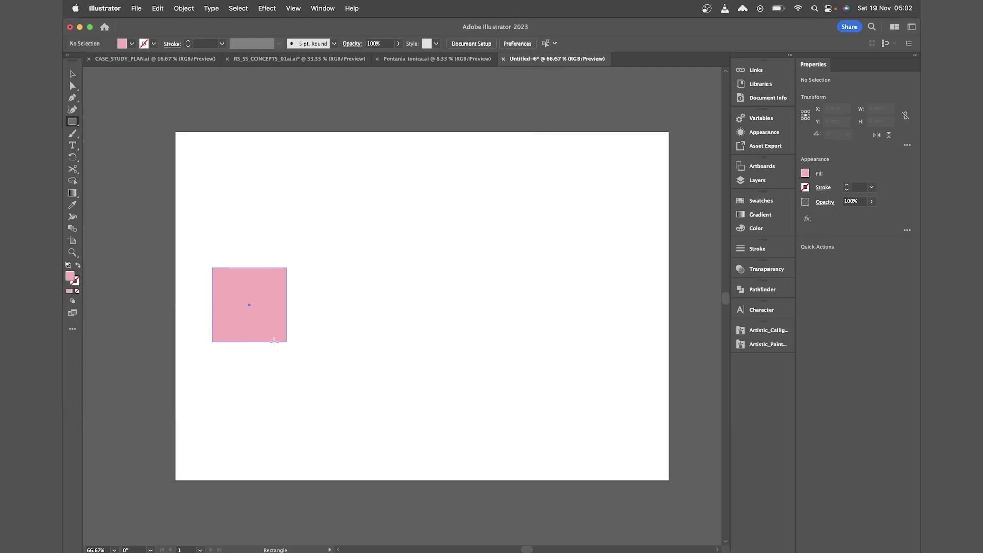
Draw a pink square, duplicate it rightward into five evenly spaced copies, and select them all.
{"action": "left_click_drag", "start_coordinate": [274, 342], "coordinate": [274, 341]}
{"action": "key", "text": "v"}
{"action": "left_click", "coordinate": [318, 324]}
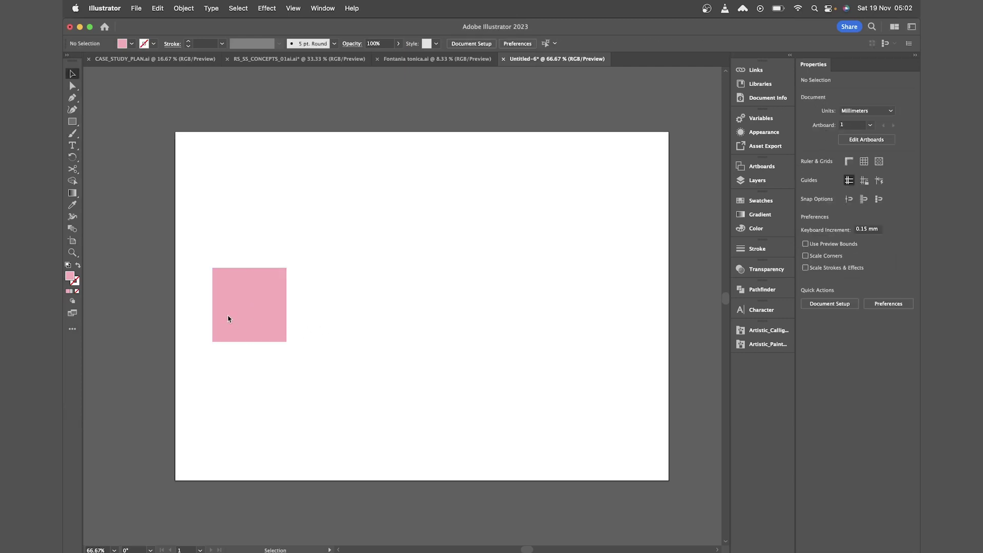
{"action": "left_click_drag", "start_coordinate": [229, 318], "coordinate": [321, 328]}
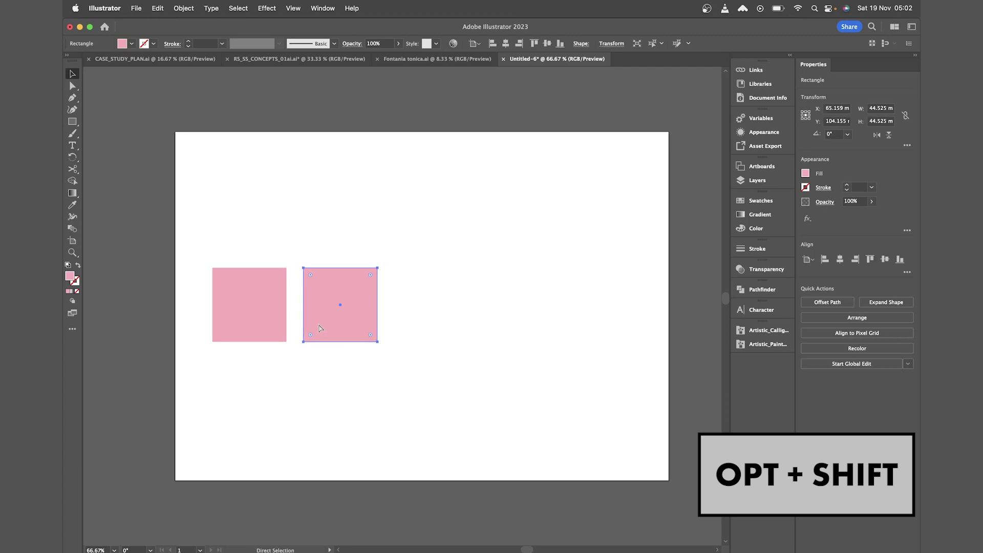
{"action": "key", "text": "super+d"}
{"action": "key", "text": "super+d"}
{"action": "key", "text": "super+d"}
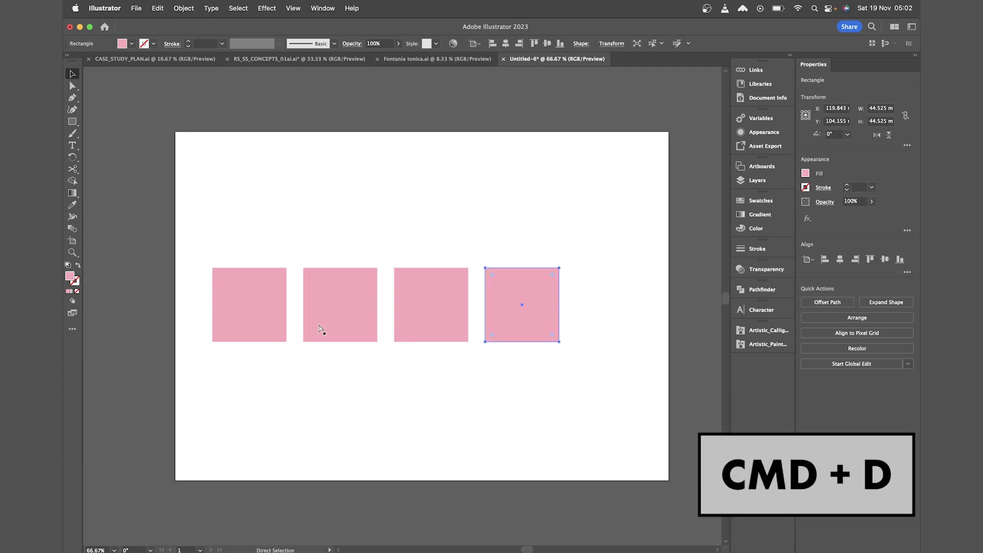
{"action": "left_click", "coordinate": [385, 215]}
{"action": "left_click_drag", "start_coordinate": [220, 207], "coordinate": [801, 473]}
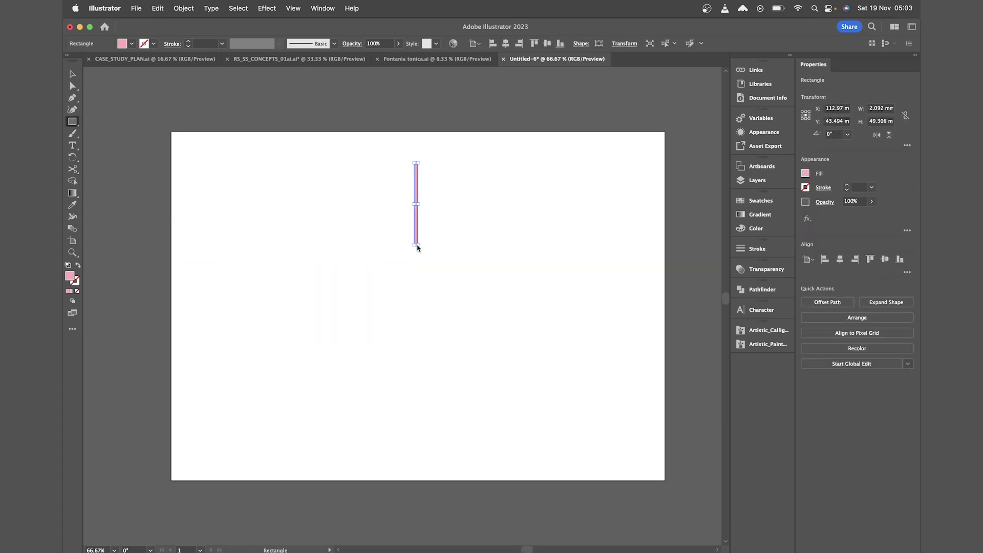
{"action": "key", "text": "r"}
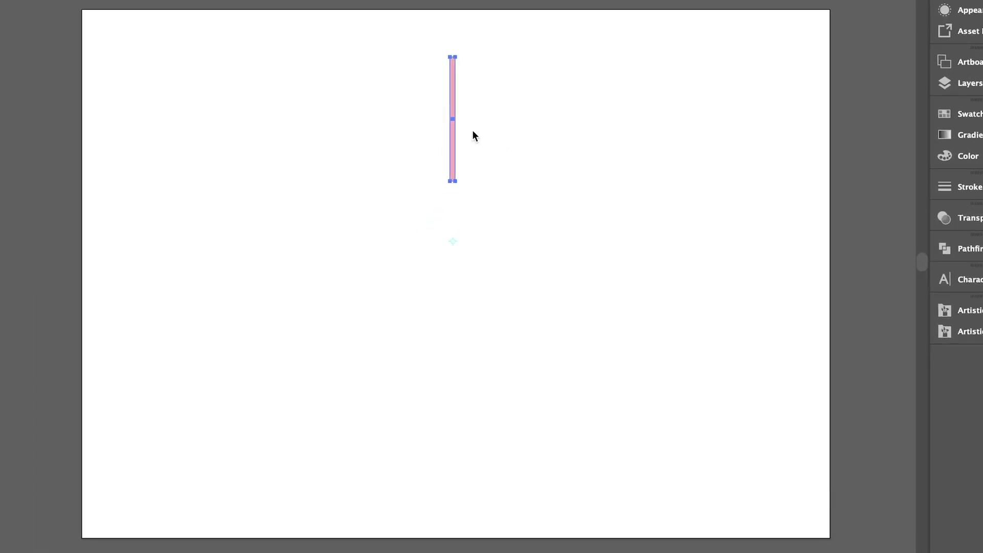
Fan rotated copies of the thin pink bar around an origin below it, repeating with Cmd+D.
{"action": "left_click_drag", "start_coordinate": [469, 134], "coordinate": [485, 151]}
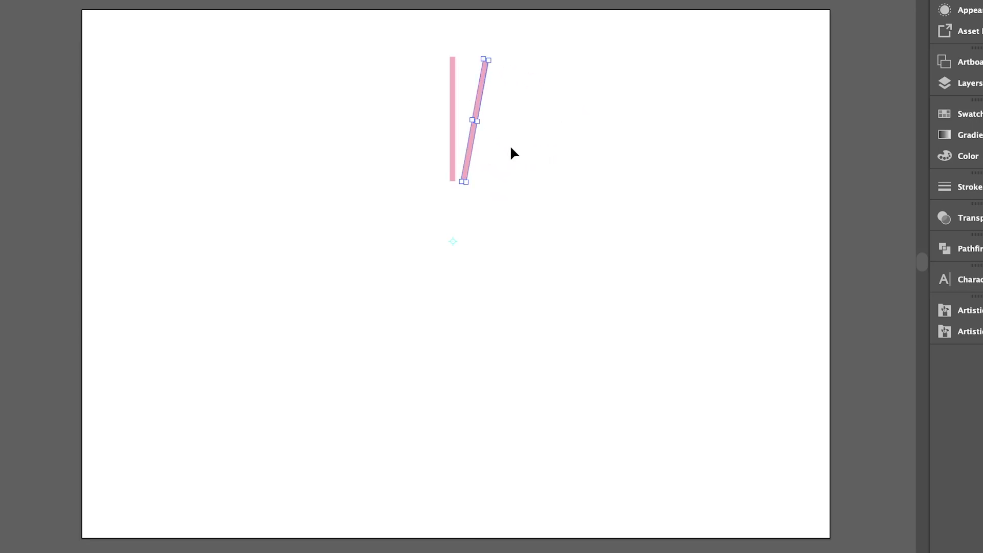
{"action": "key", "text": "super+d"}
{"action": "key", "text": "super+d"}
{"action": "key", "text": "super+d"}
{"action": "key", "text": "super+d"}
{"action": "key", "text": "super+d"}
{"action": "key", "text": "super+d"}
{"action": "key", "text": "super+d"}
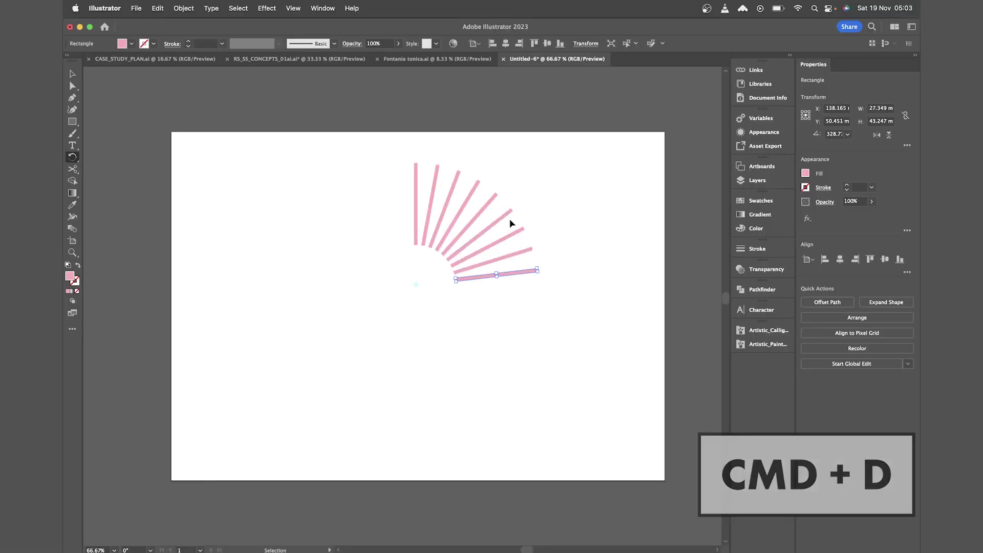
{"action": "key", "text": "r"}
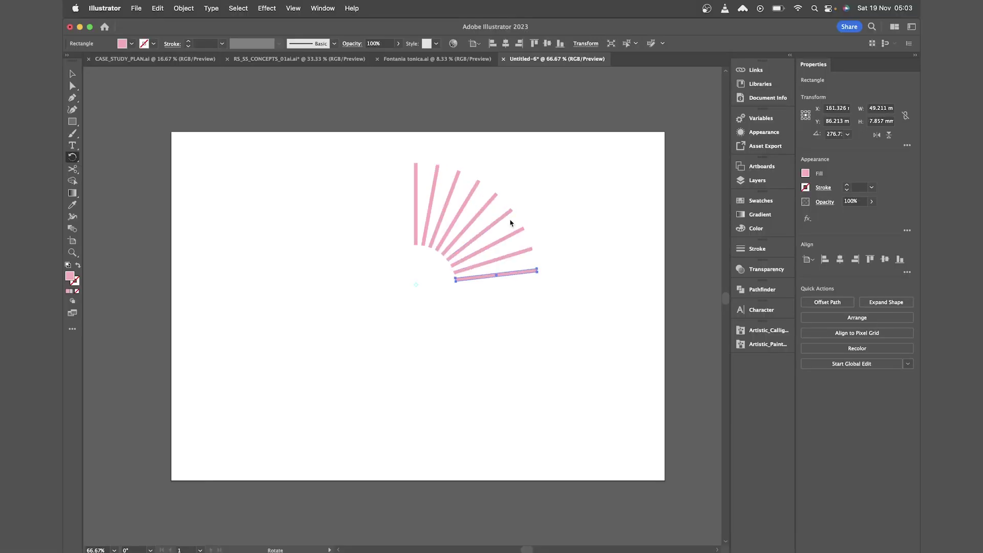
{"action": "key", "text": "v"}
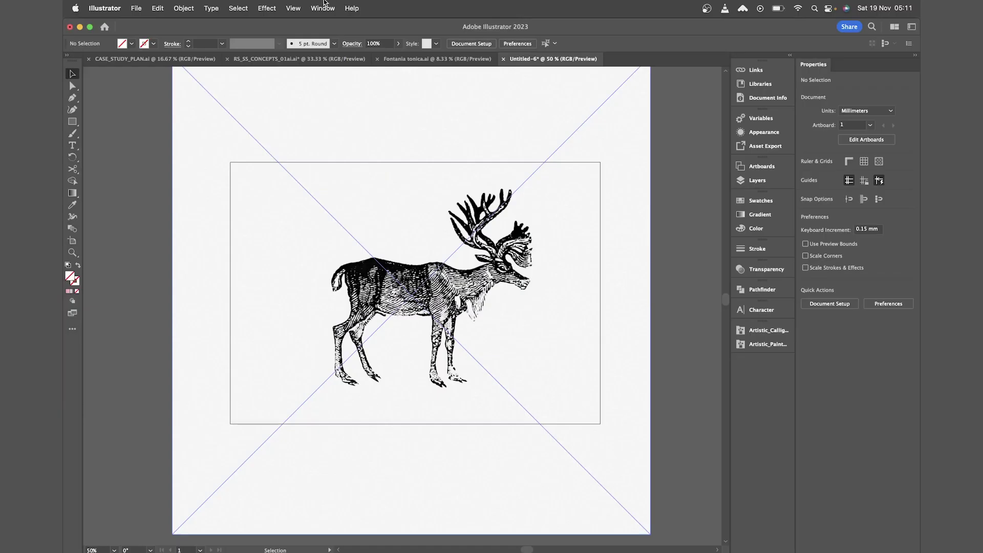
Trace the reindeer with the Sketched Art preset, Paths and Corners at 100%, Noise at 4 px.
{"action": "left_click", "coordinate": [323, 8]}
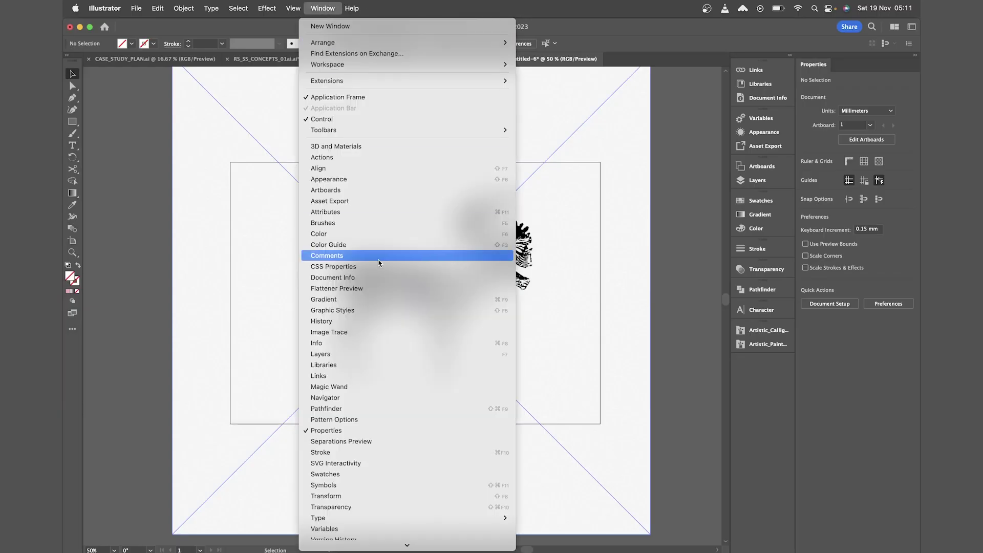
{"action": "left_click", "coordinate": [377, 331]}
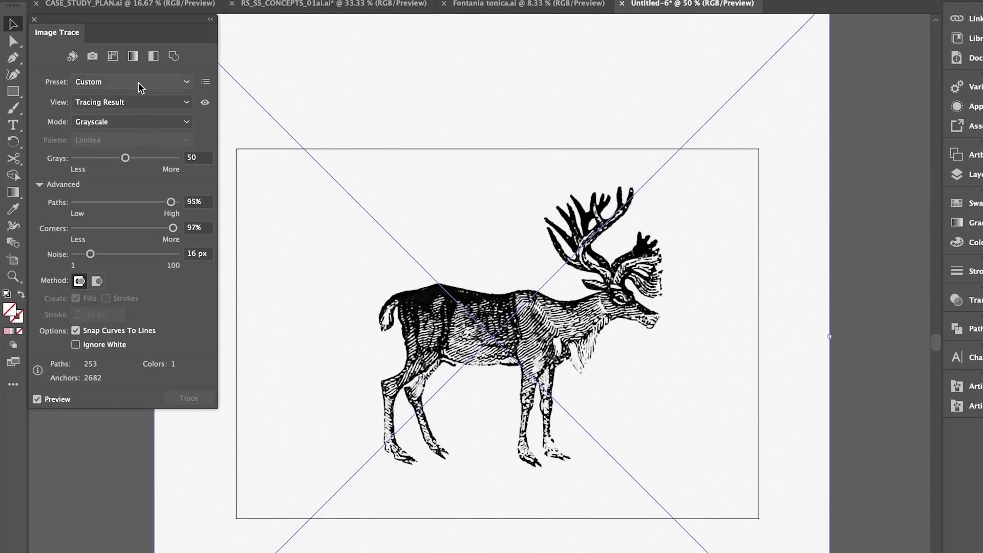
{"action": "left_click", "coordinate": [141, 84]}
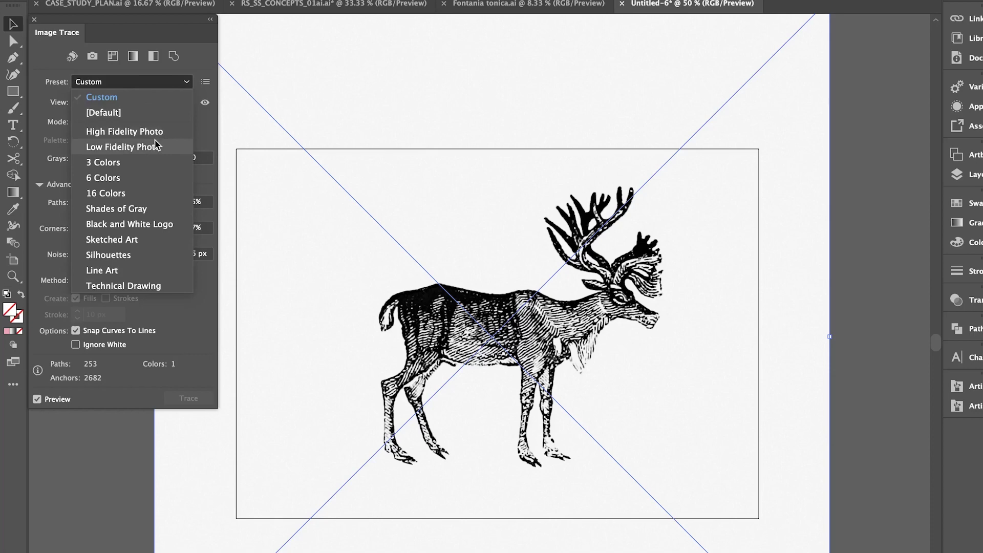
{"action": "left_click", "coordinate": [151, 239]}
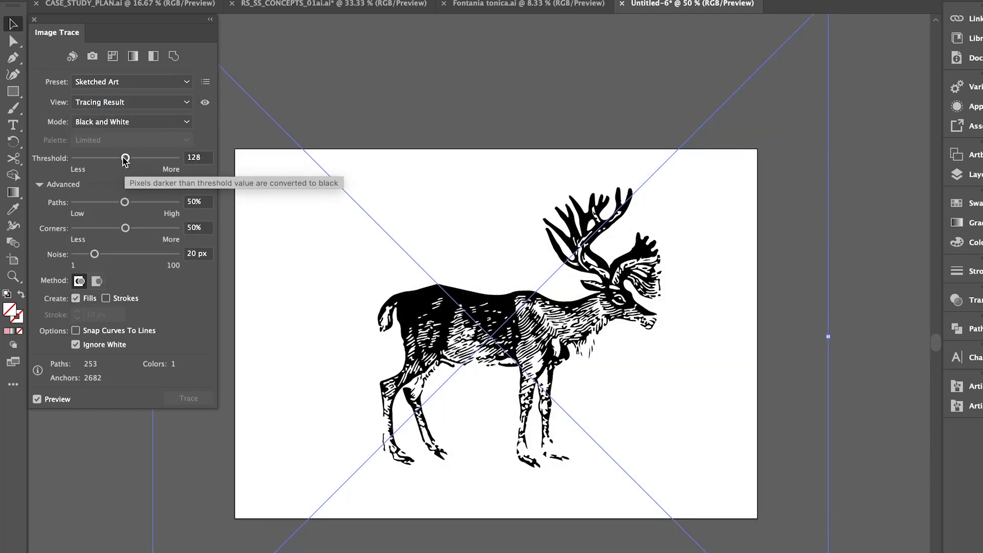
{"action": "left_click_drag", "start_coordinate": [124, 202], "coordinate": [176, 202]}
{"action": "left_click_drag", "start_coordinate": [125, 228], "coordinate": [222, 231]}
{"action": "left_click_drag", "start_coordinate": [95, 254], "coordinate": [79, 260]}
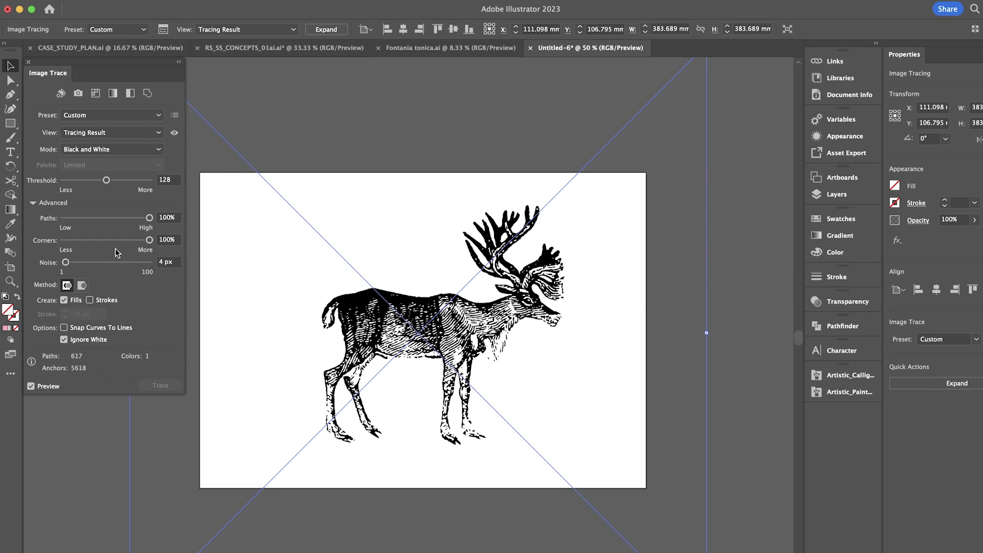
Expand the reindeer trace into editable paths and fill the deer dark blue.
{"action": "left_click", "coordinate": [326, 29]}
{"action": "left_click", "coordinate": [669, 231]}
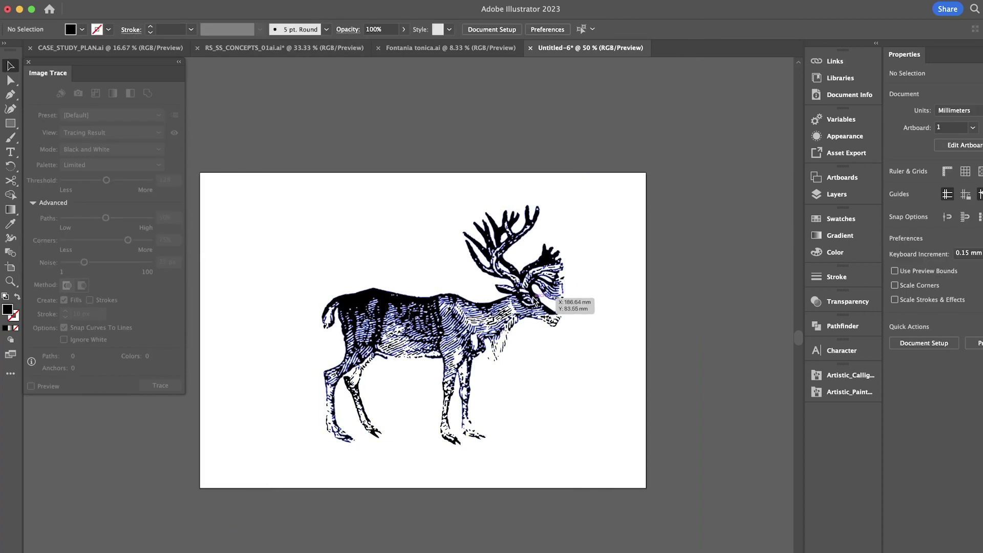
{"action": "scroll", "coordinate": [537, 297], "scroll_direction": "up", "scroll_amount": 5}
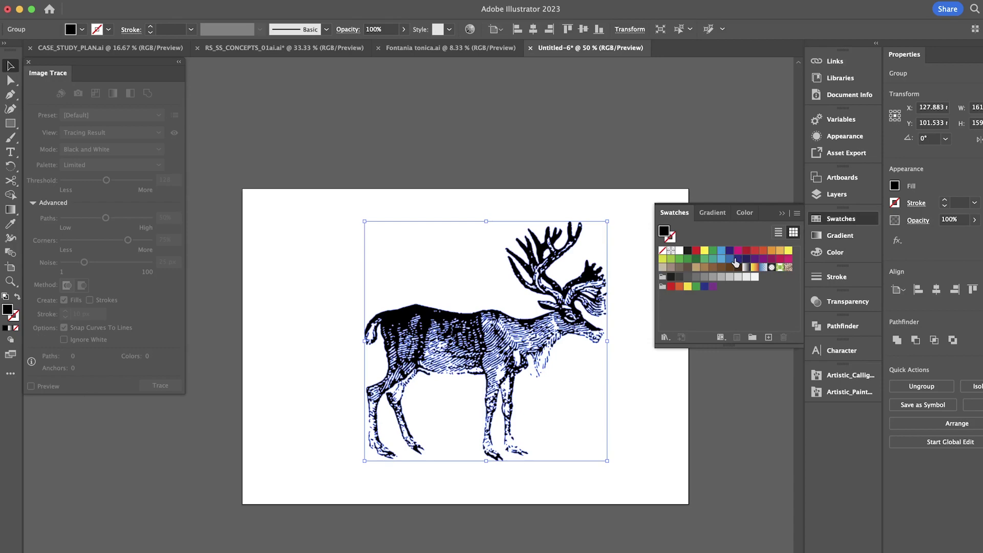
{"action": "left_click", "coordinate": [736, 259]}
{"action": "left_click", "coordinate": [606, 147]}
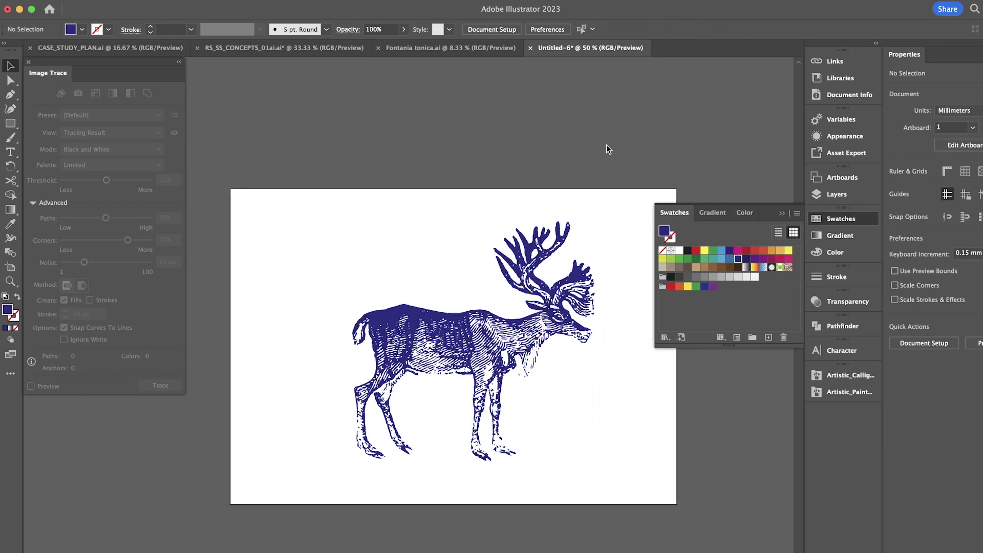
Recolour the deer crimson, zoom out to see it whole, and deselect.
{"action": "scroll", "coordinate": [512, 307], "scroll_direction": "right", "scroll_amount": 2}
{"action": "left_click", "coordinate": [487, 317]}
{"action": "left_click", "coordinate": [747, 250]}
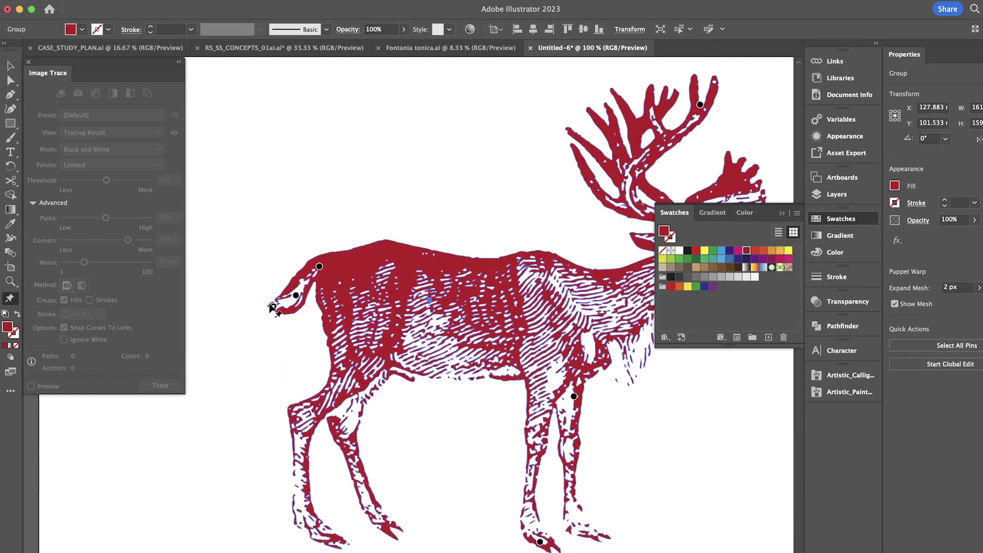
{"action": "key", "text": "super+minus"}
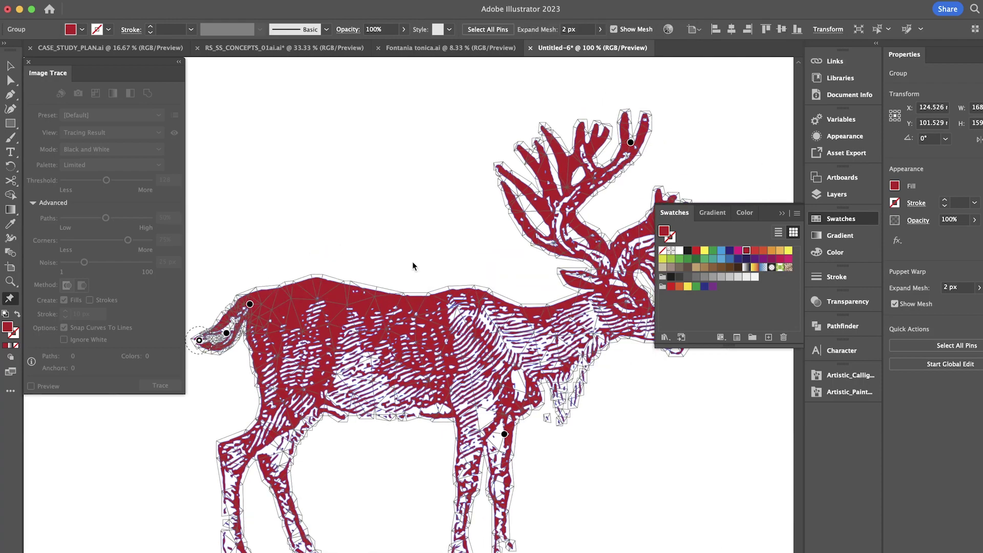
{"action": "key", "text": "v"}
{"action": "left_click", "coordinate": [349, 176]}
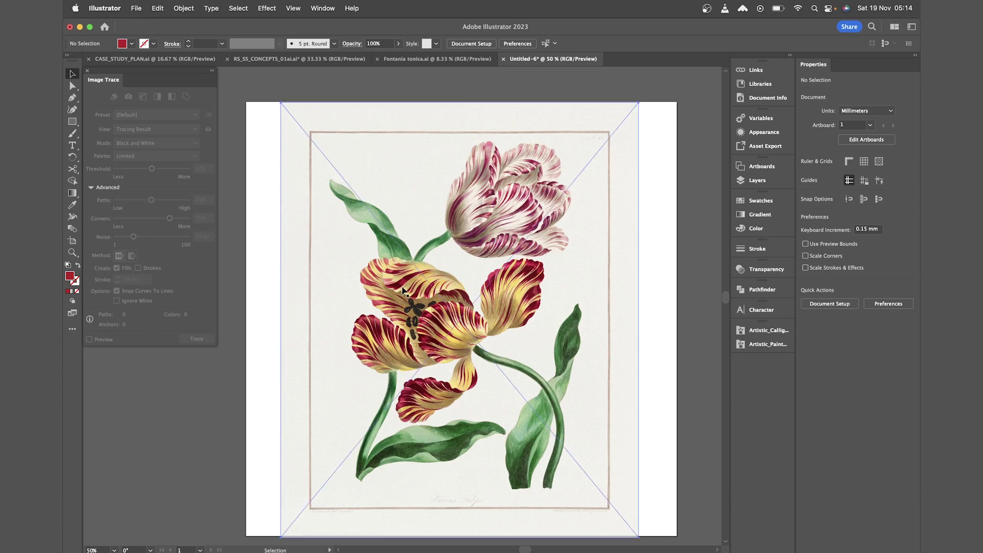
Trace the tulip image in Color mode with fewer colours, preview on and higher path detail.
{"action": "left_click", "coordinate": [402, 290]}
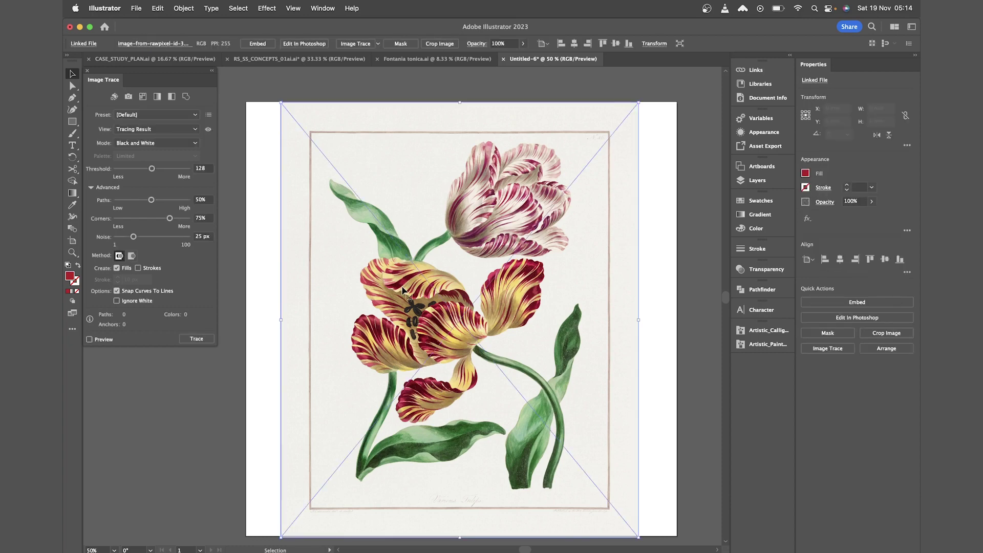
{"action": "left_click", "coordinate": [181, 144]}
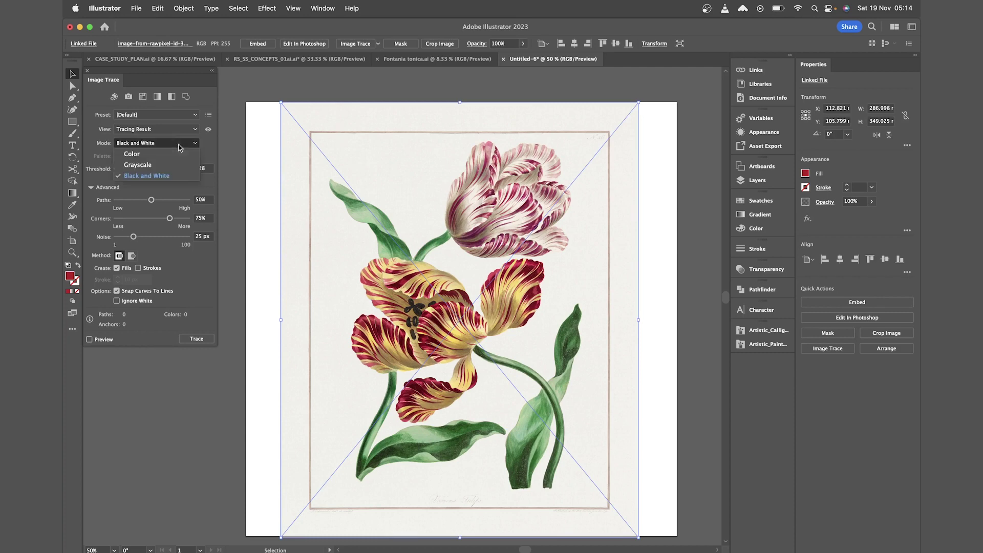
{"action": "left_click", "coordinate": [132, 154]}
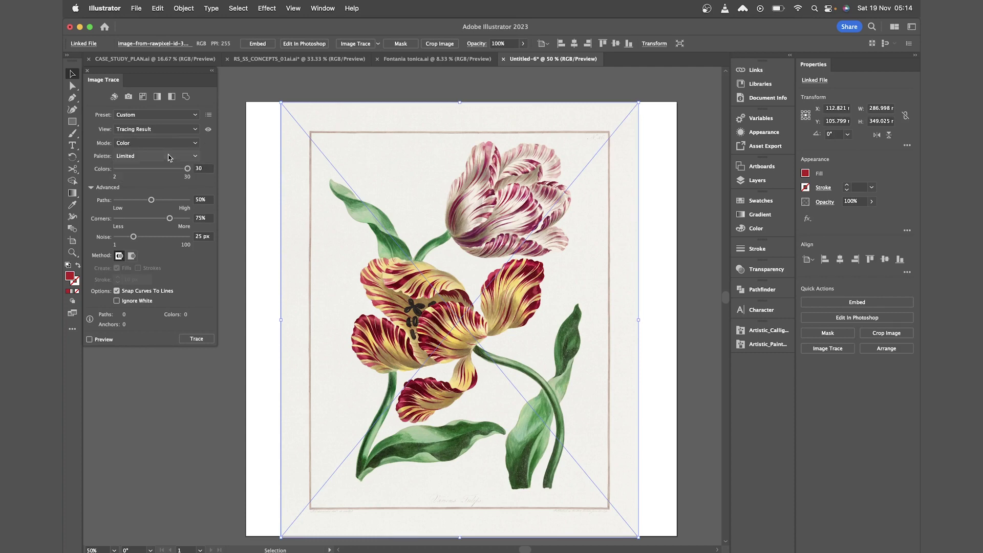
{"action": "left_click_drag", "start_coordinate": [187, 170], "coordinate": [135, 172]}
{"action": "scroll", "coordinate": [446, 230], "scroll_direction": "right", "scroll_amount": 1}
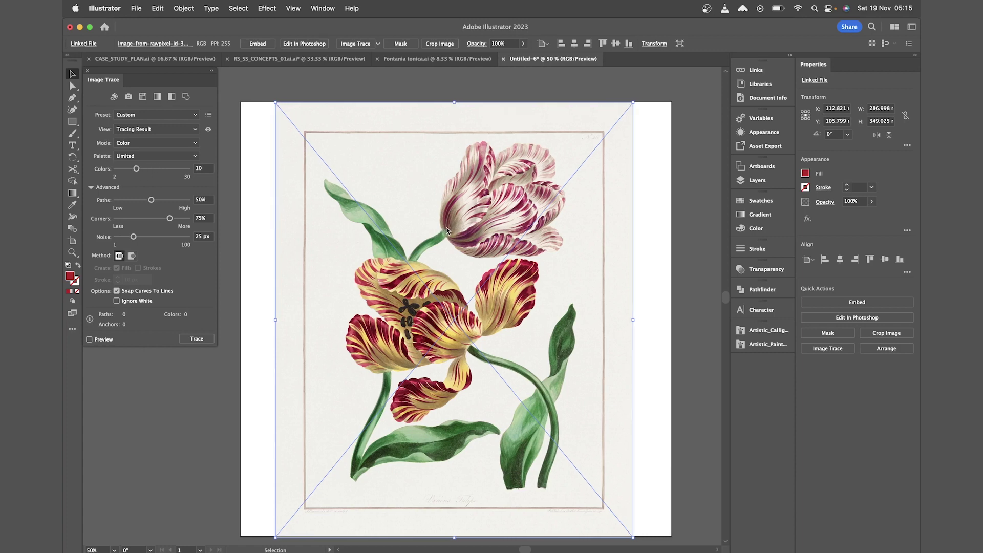
{"action": "left_click", "coordinate": [103, 345]}
{"action": "left_click_drag", "start_coordinate": [151, 200], "coordinate": [178, 200]}
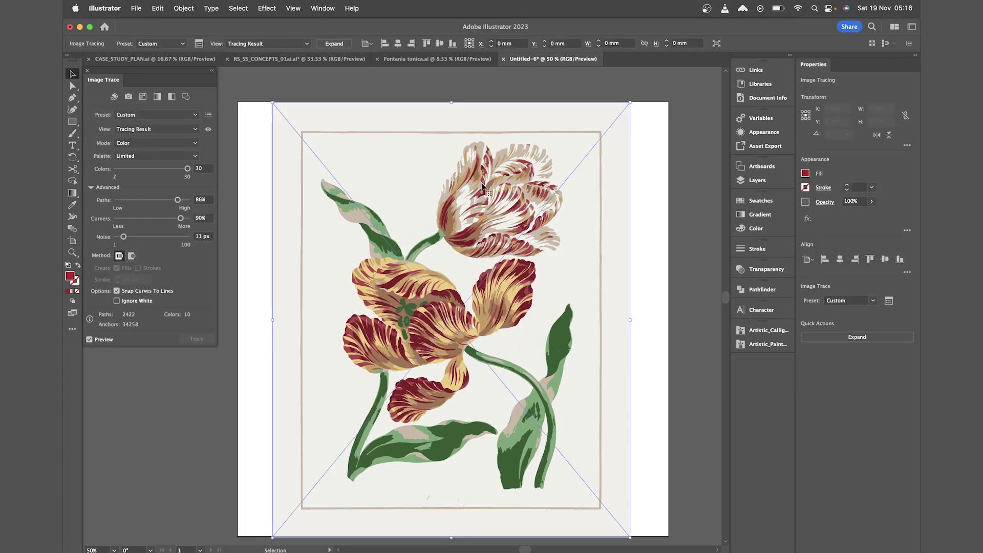
Expand the tulip trace, then in Recolor Artwork shift the flower colours toward purple.
{"action": "left_click", "coordinate": [343, 46]}
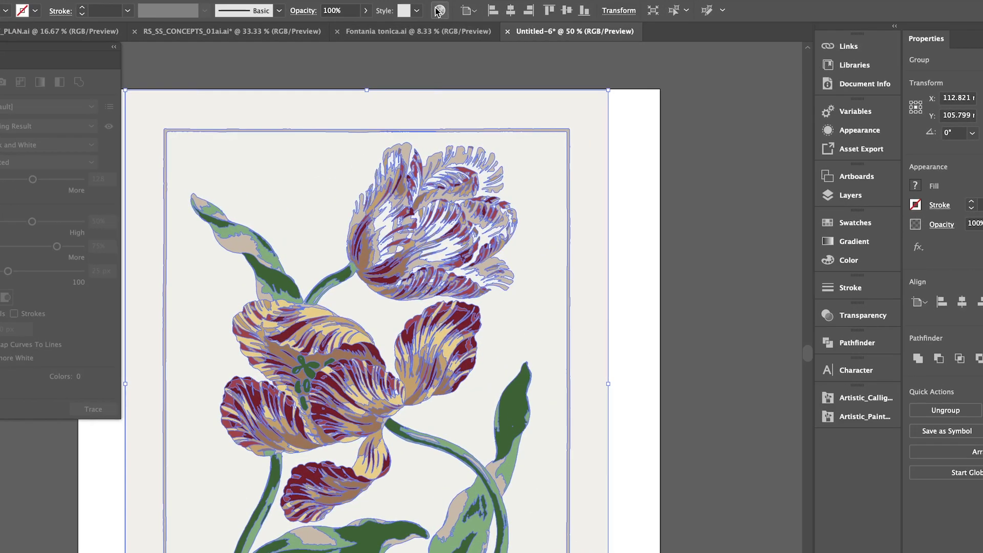
{"action": "left_click", "coordinate": [438, 10]}
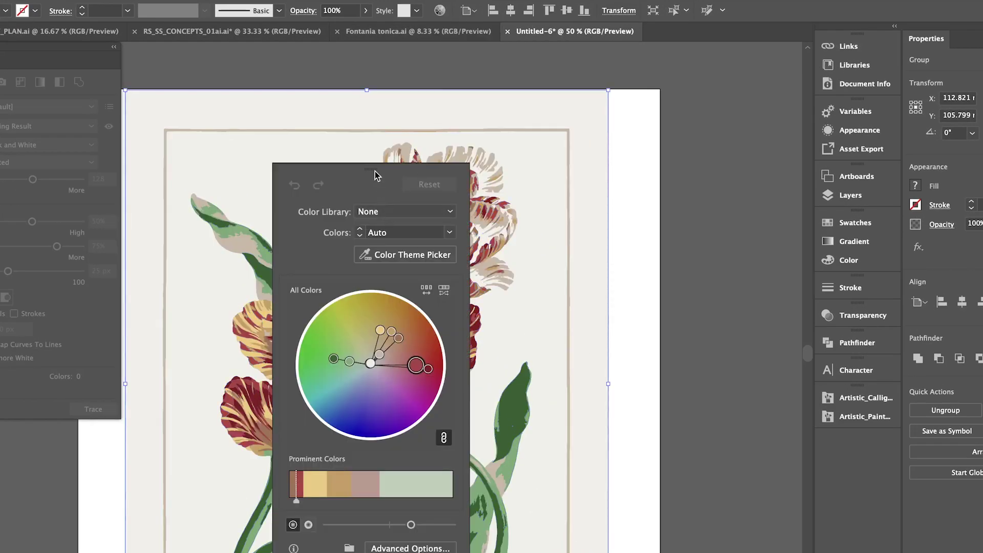
{"action": "left_click_drag", "start_coordinate": [374, 170], "coordinate": [707, 181]}
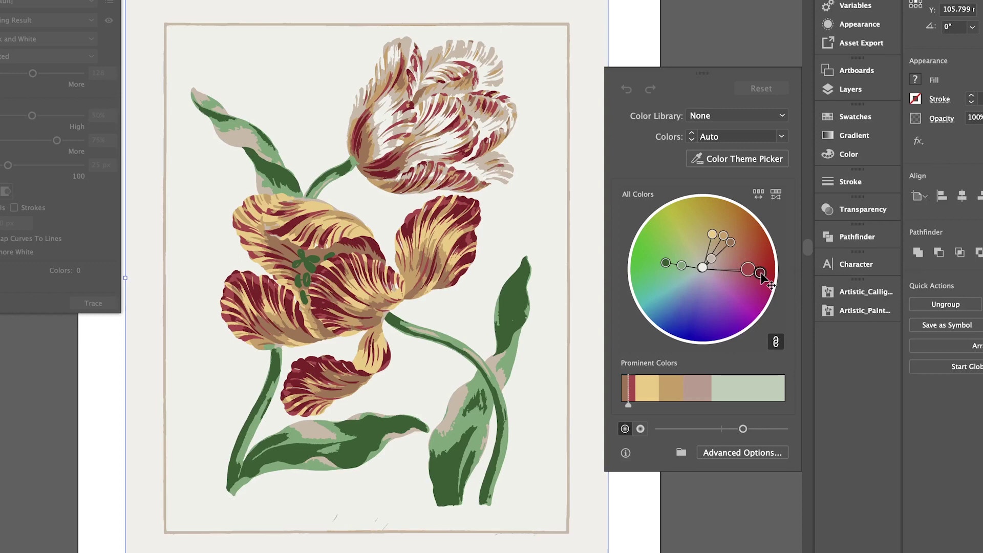
{"action": "left_click_drag", "start_coordinate": [761, 273], "coordinate": [697, 336]}
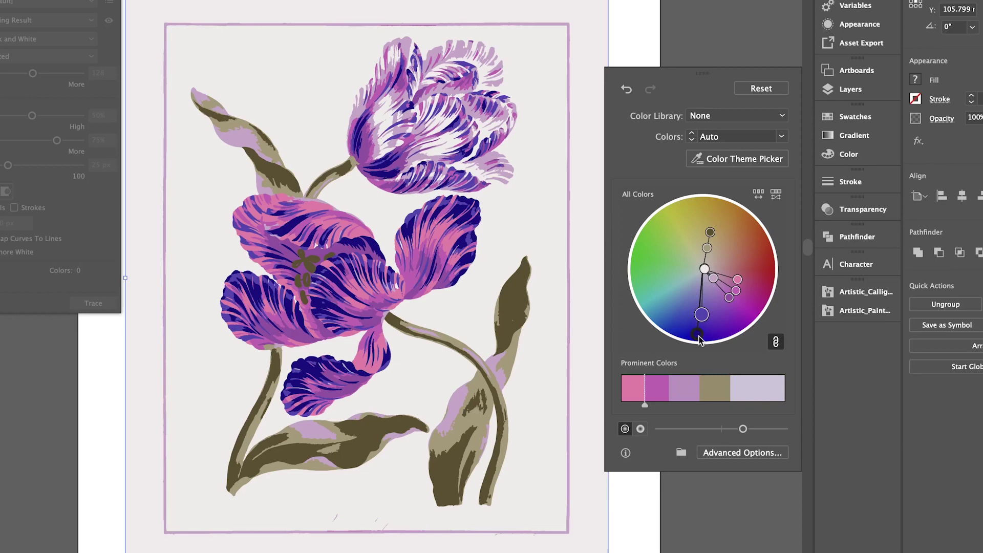
Unlink harmony colours and turn the olive leaves and stems bright green and dark green #072613.
{"action": "left_click", "coordinate": [776, 341]}
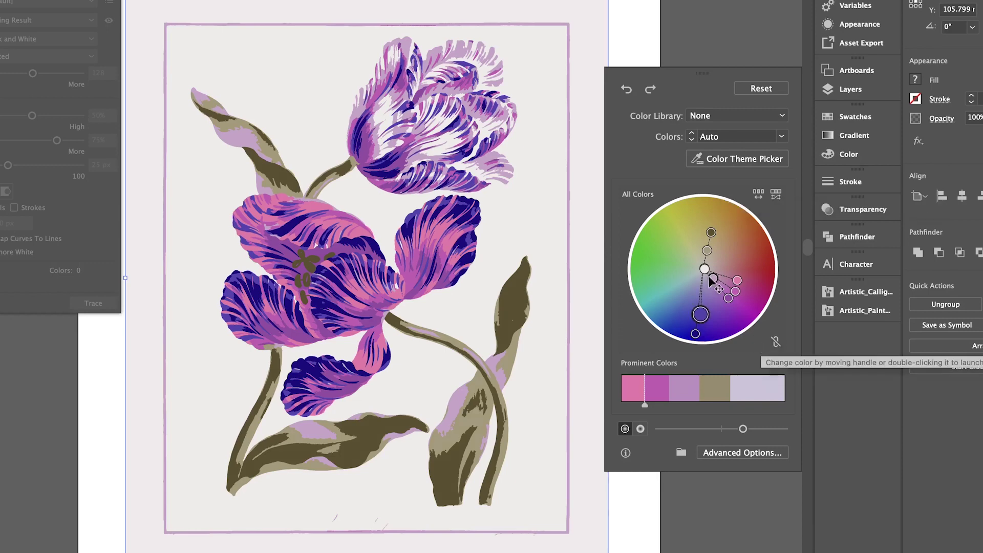
{"action": "left_click_drag", "start_coordinate": [707, 251], "coordinate": [646, 256]}
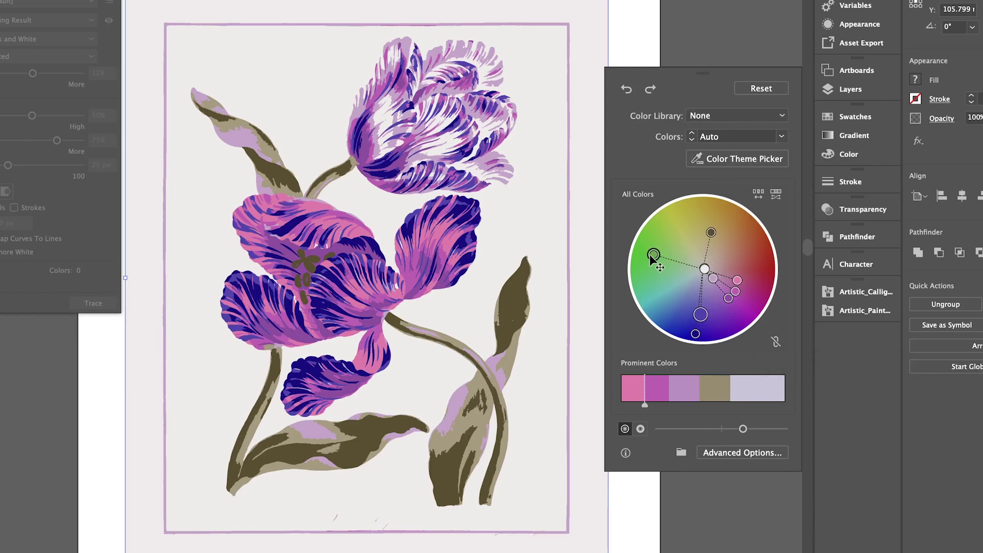
{"action": "mouse_move", "coordinate": [711, 233]}
{"action": "left_mouse_down"}
{"action": "mouse_move", "coordinate": [694, 265]}
{"action": "mouse_move", "coordinate": [650, 280]}
{"action": "mouse_move", "coordinate": [688, 340]}
{"action": "left_mouse_up"}
{"action": "double_click", "coordinate": [652, 281]}
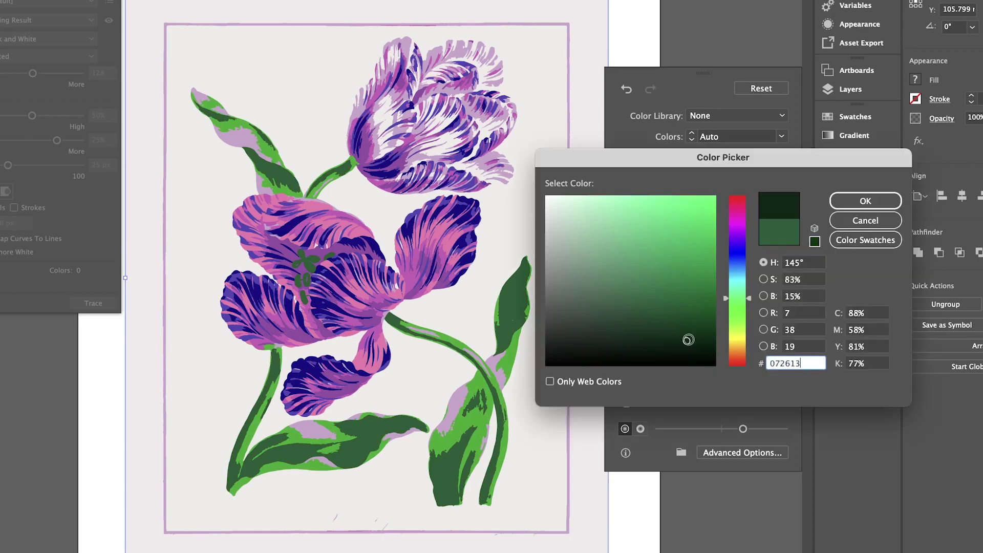
{"action": "left_click", "coordinate": [865, 201]}
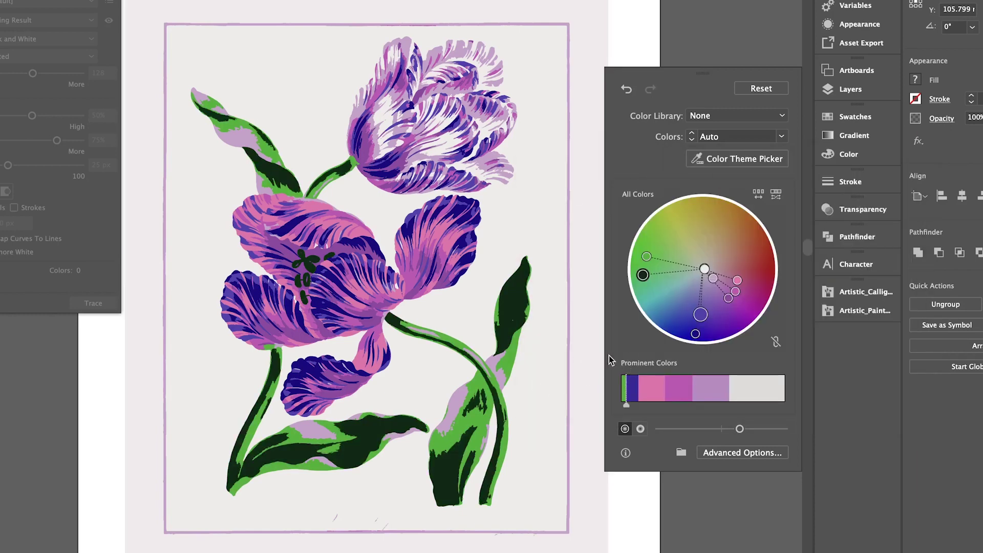
{"action": "double_click", "coordinate": [644, 276]}
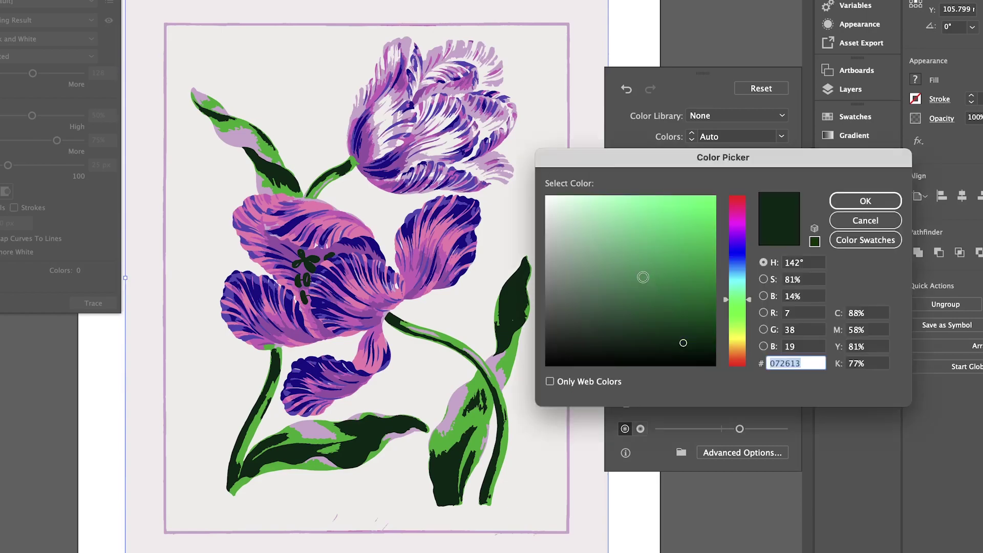